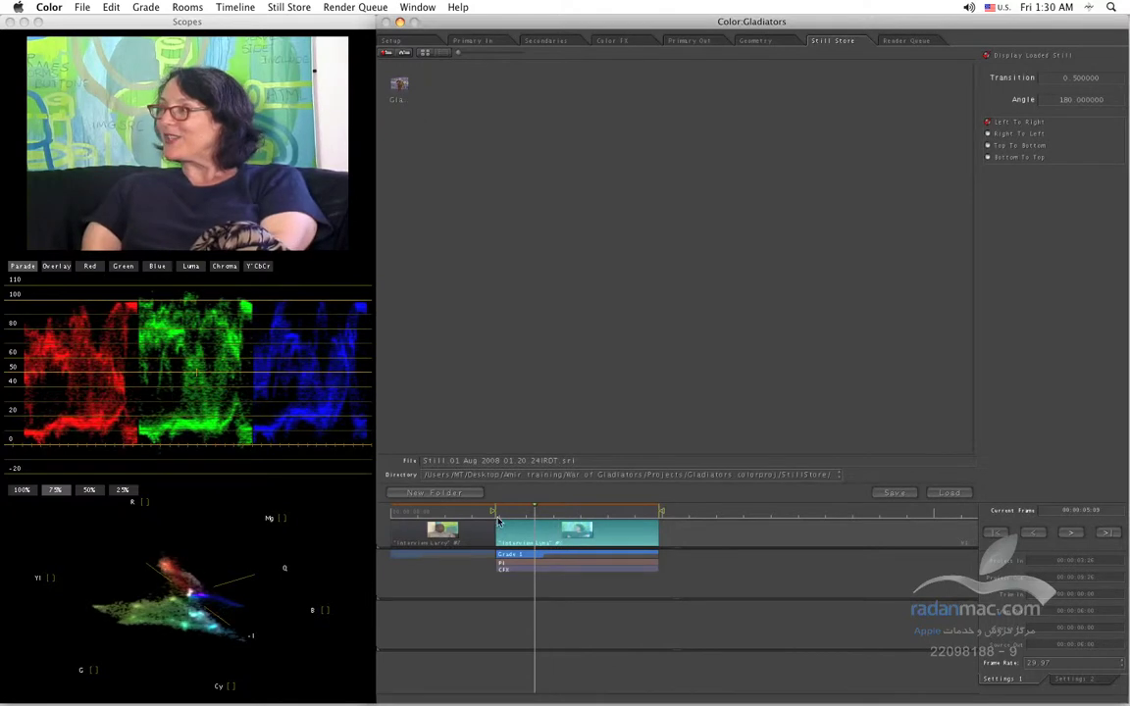
Step: Scrub and play back both interview clips to compare their colour and check the playback range
drag(432, 518, 559, 531)
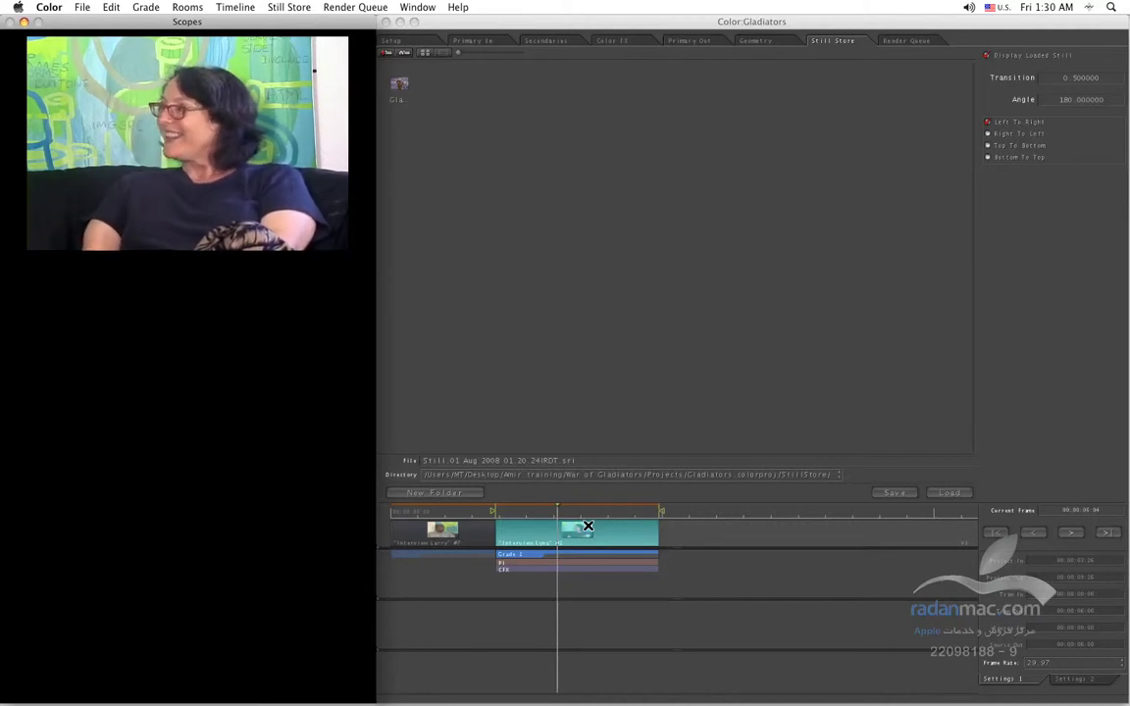
key(space)
click(468, 518)
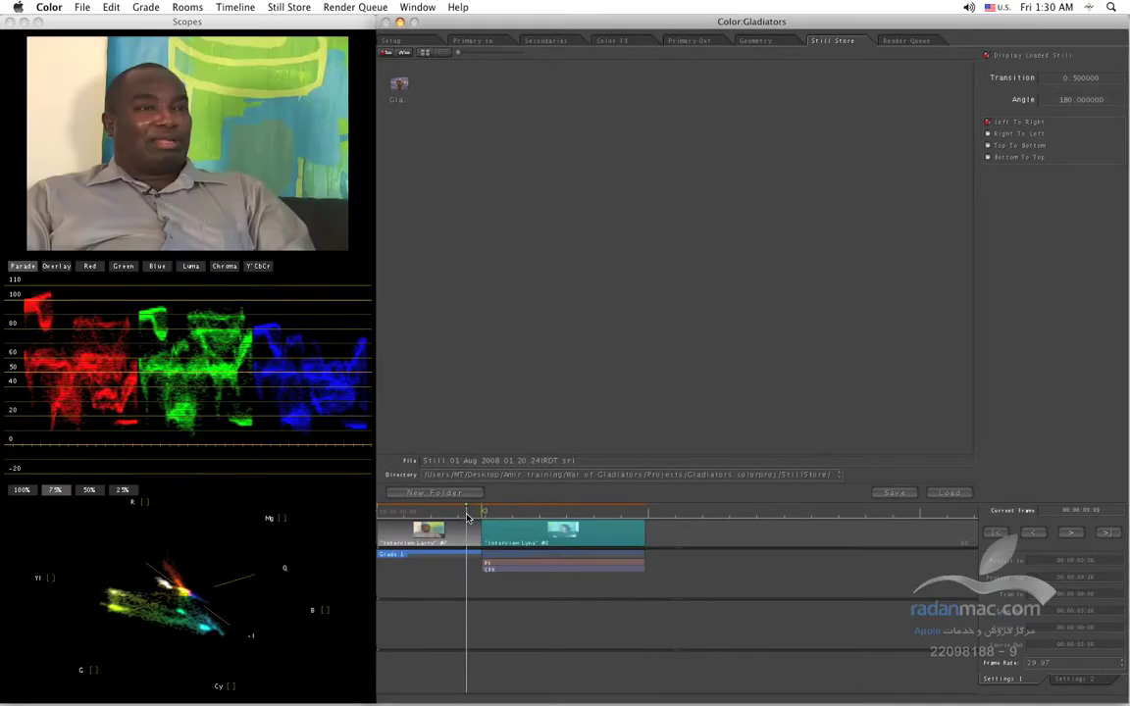
key(space)
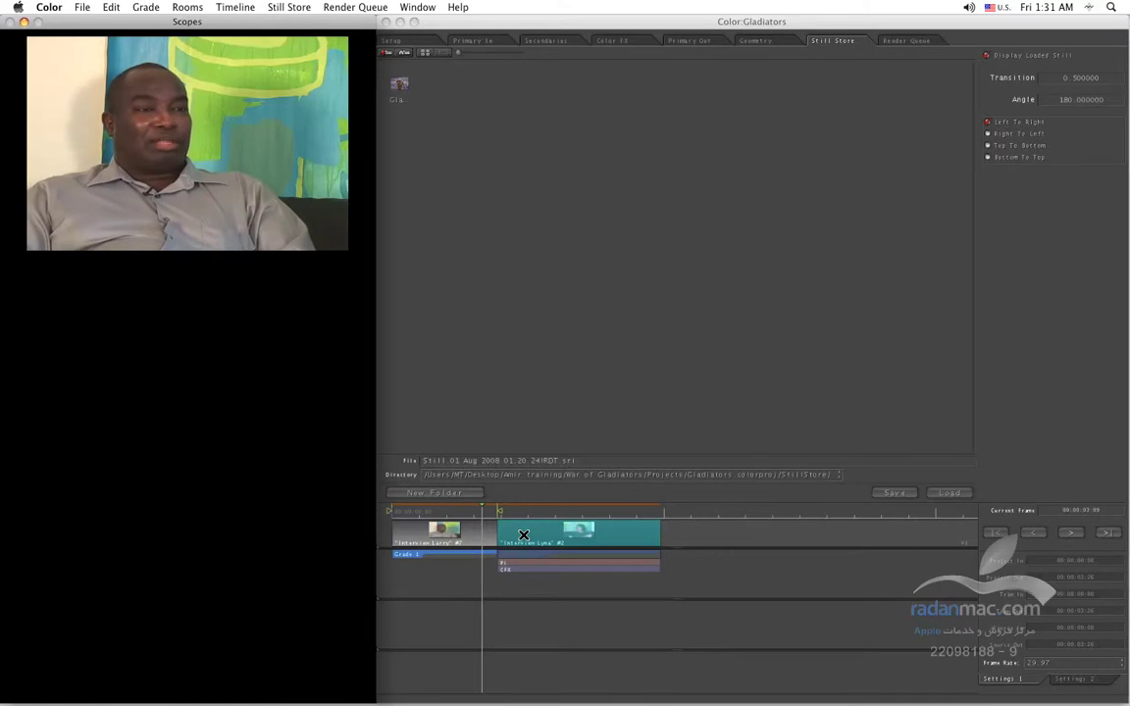
key(space)
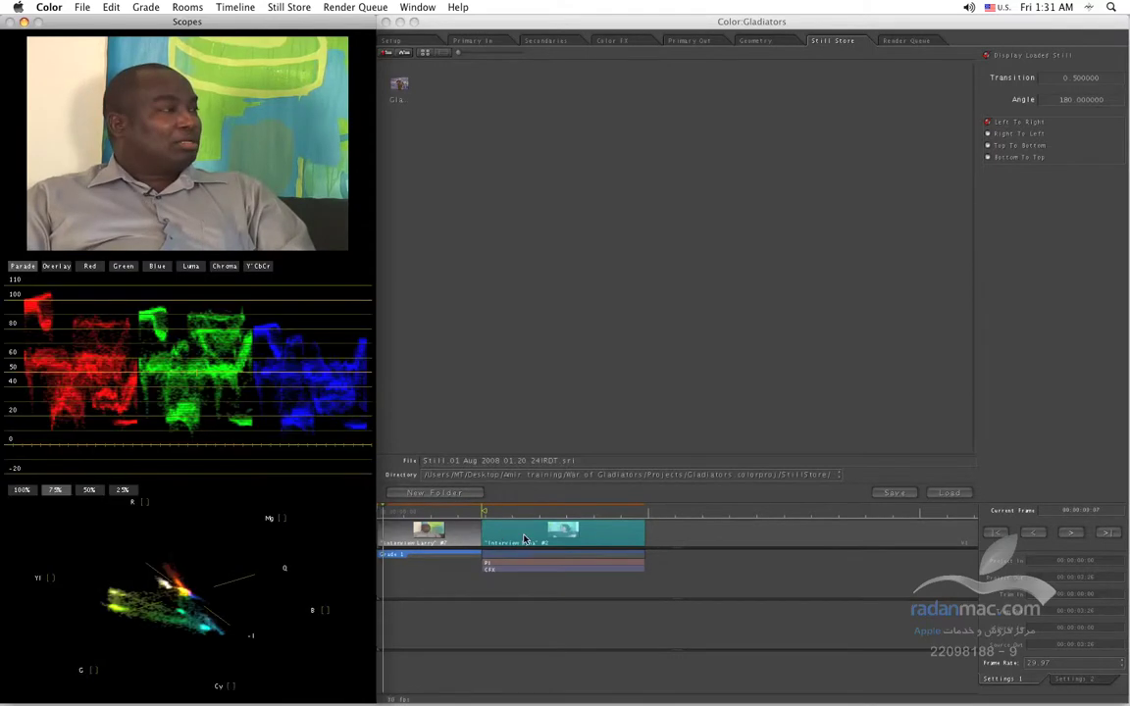
key(space)
key(space)
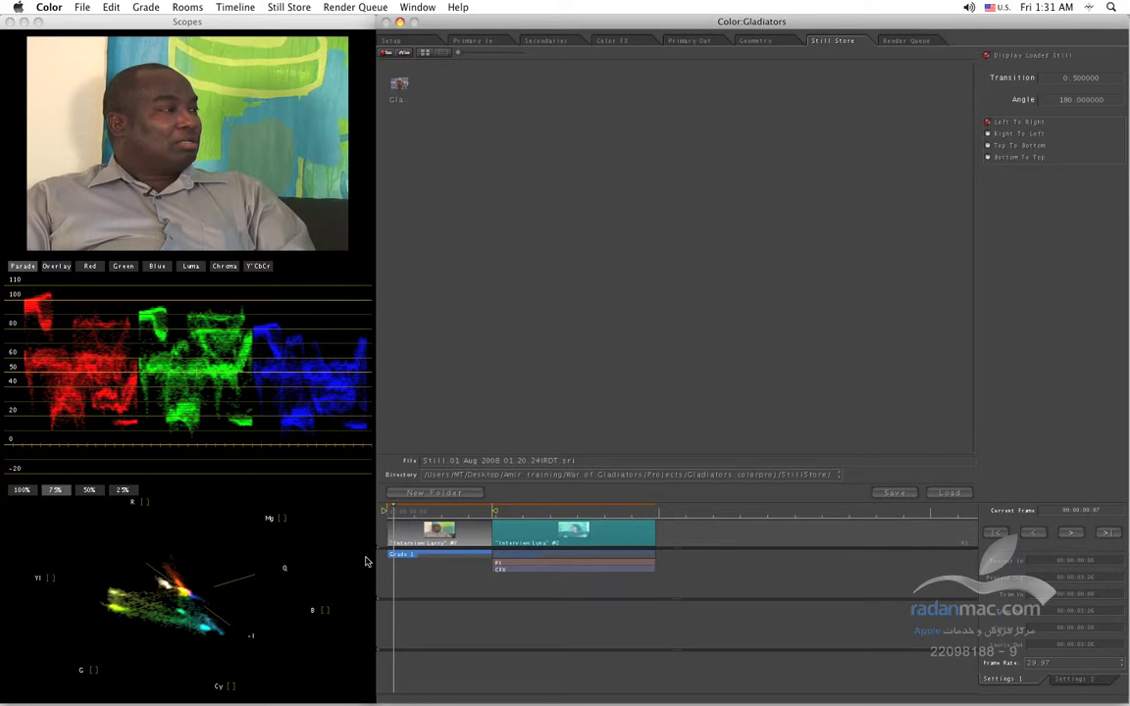
Step: Toggle the playback mode so the in and out points span both clips, and test playback
click(222, 6)
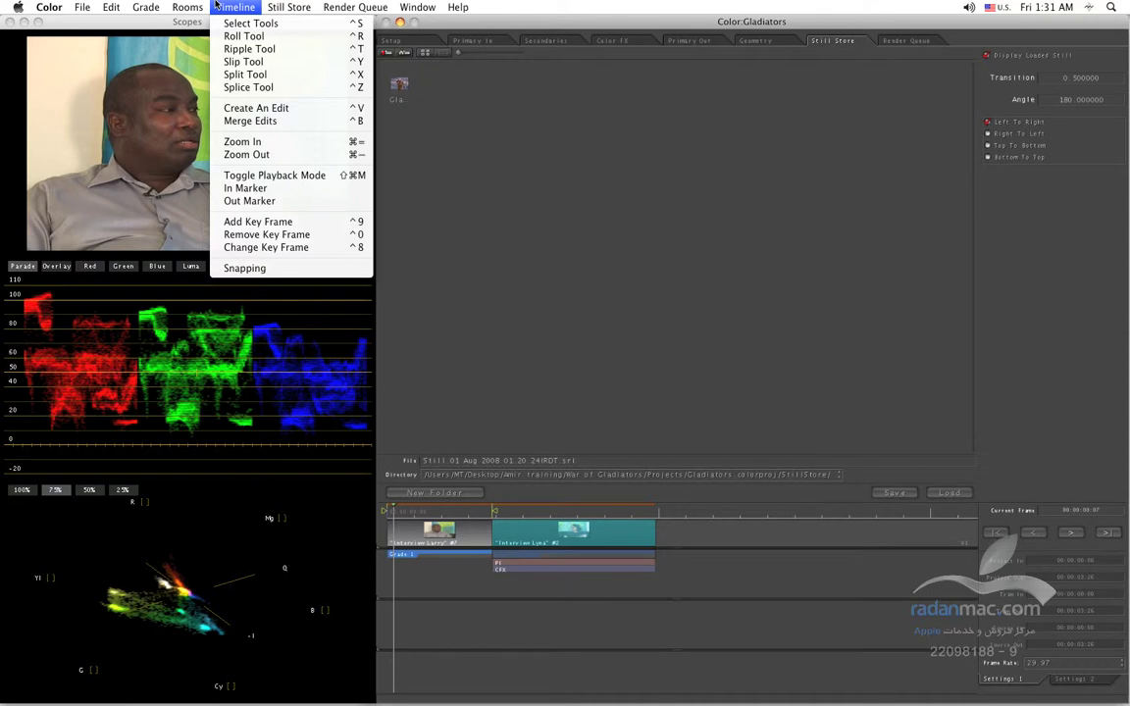
click(325, 176)
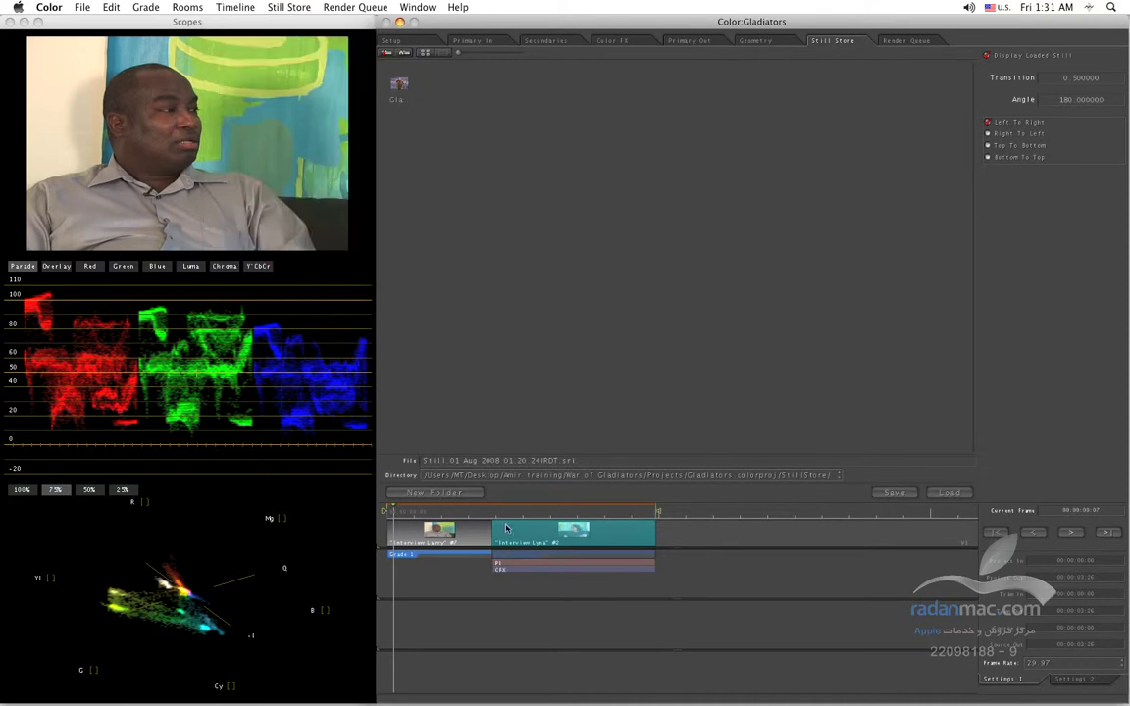
key(space)
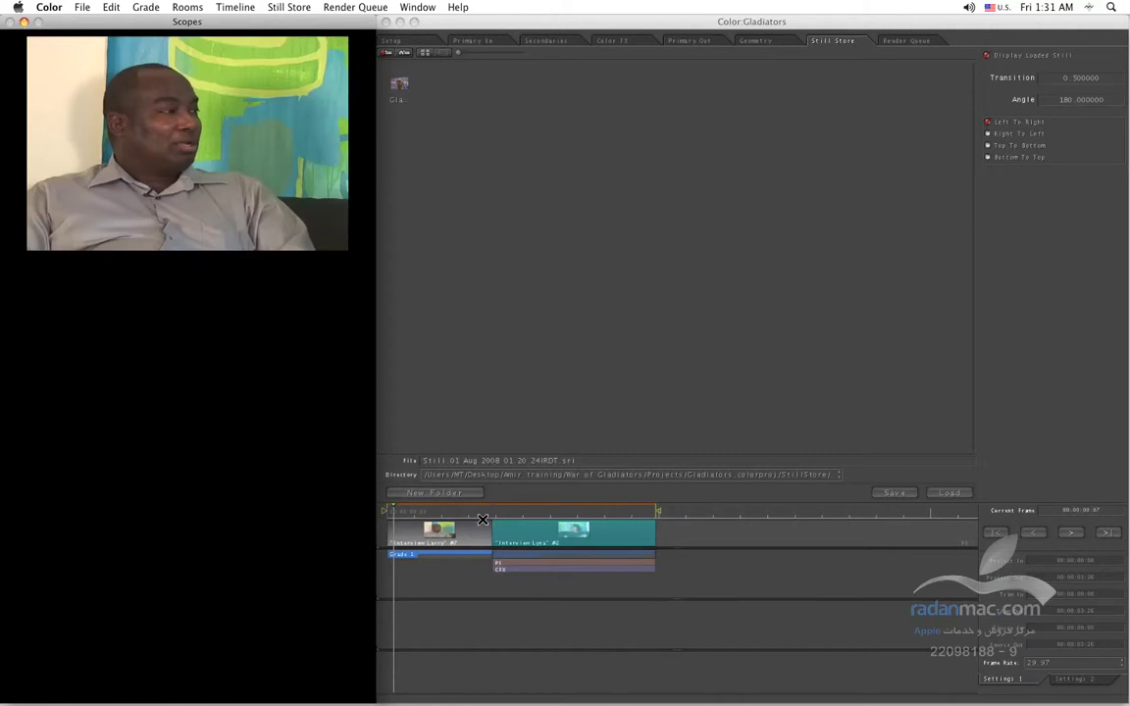
Step: Save a still named "lynda refrence" from a frame near the start of the second interview clip
click(513, 512)
mouse_move(513, 515)
mouse_down()
mouse_move(454, 514)
mouse_move(516, 513)
mouse_move(505, 514)
mouse_up()
click(476, 461)
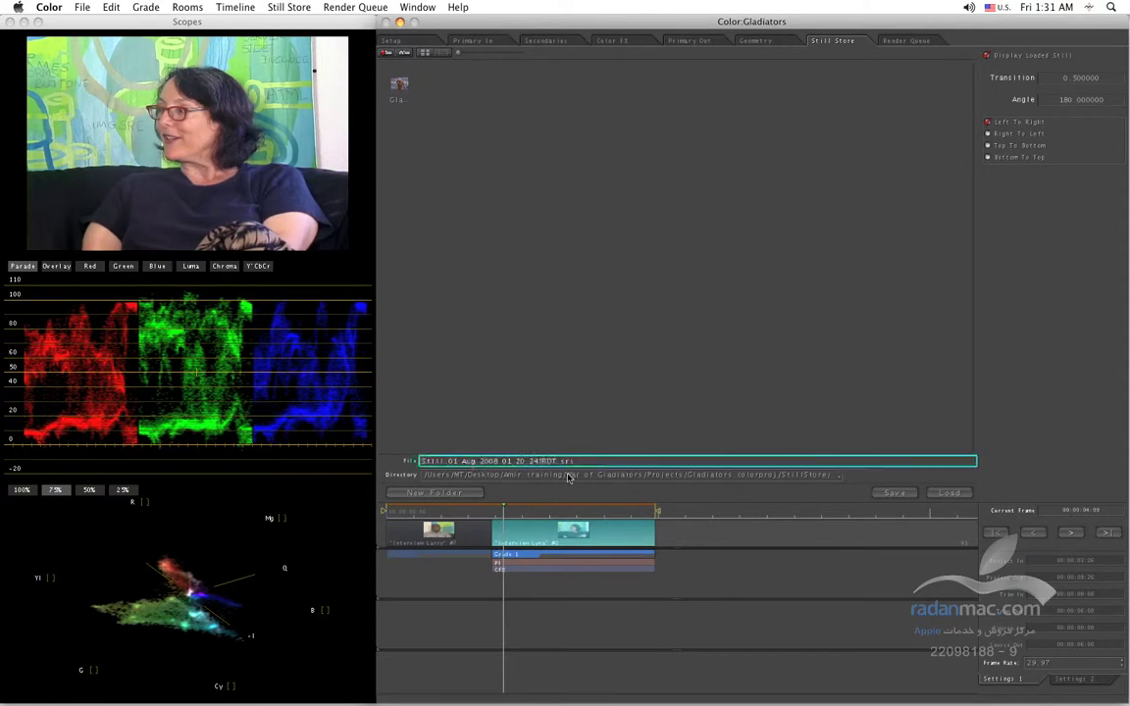
drag(557, 461, 422, 461)
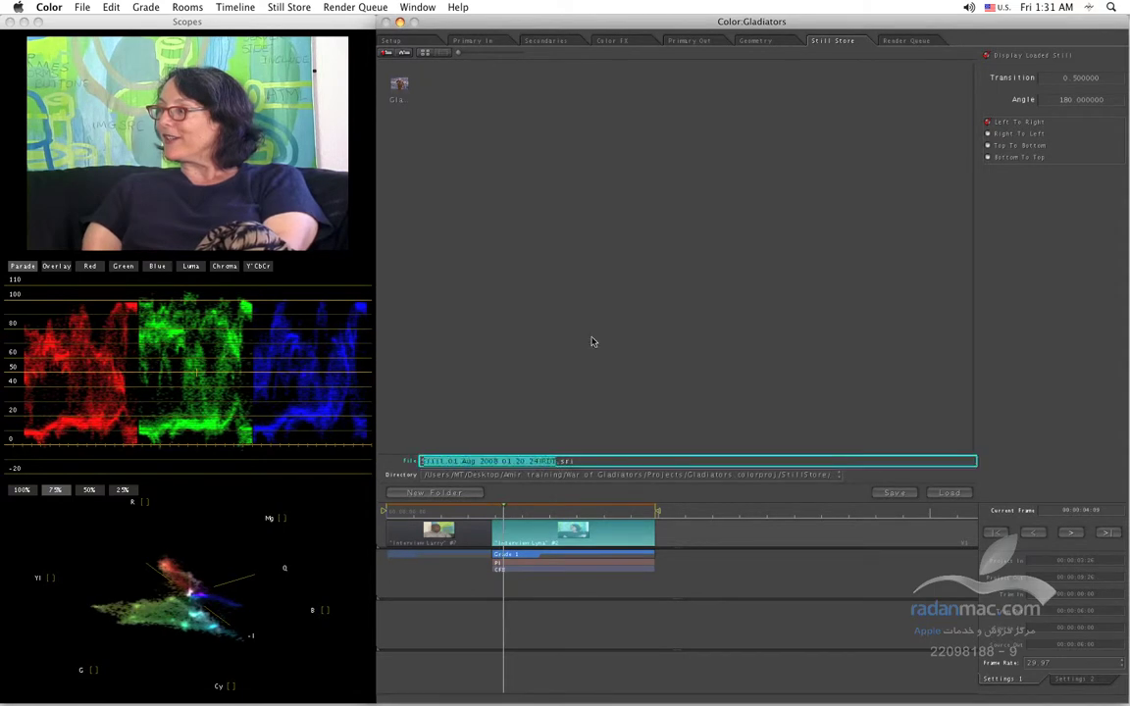
key(BackSpace)
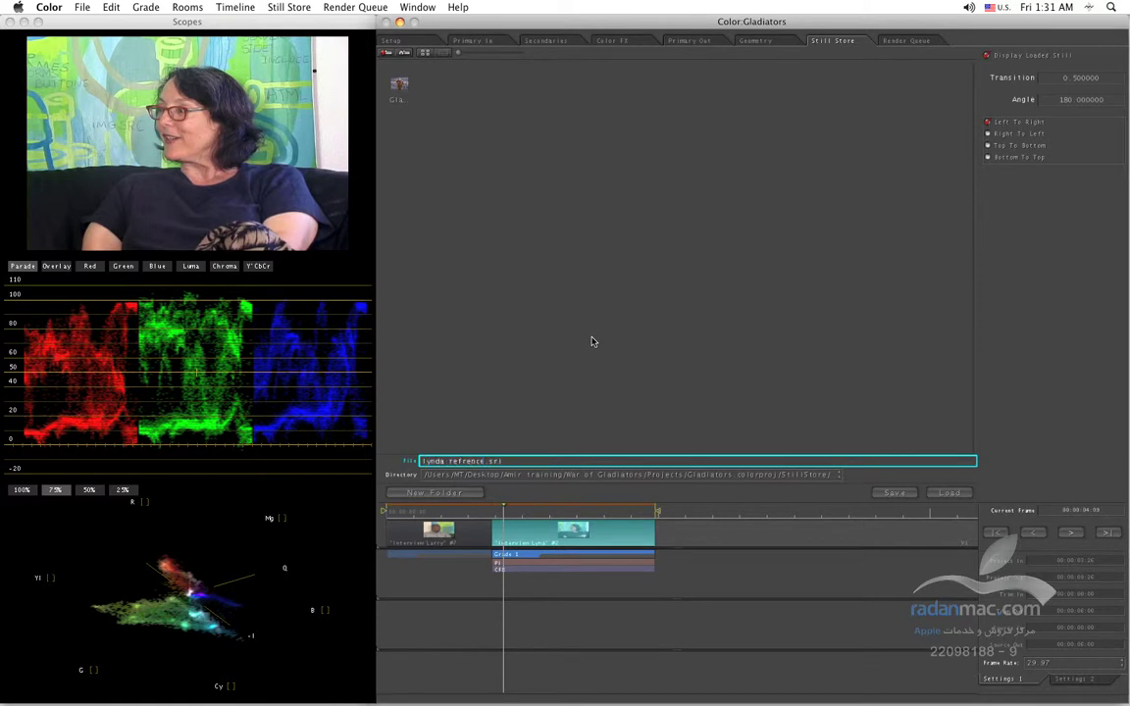
click(893, 494)
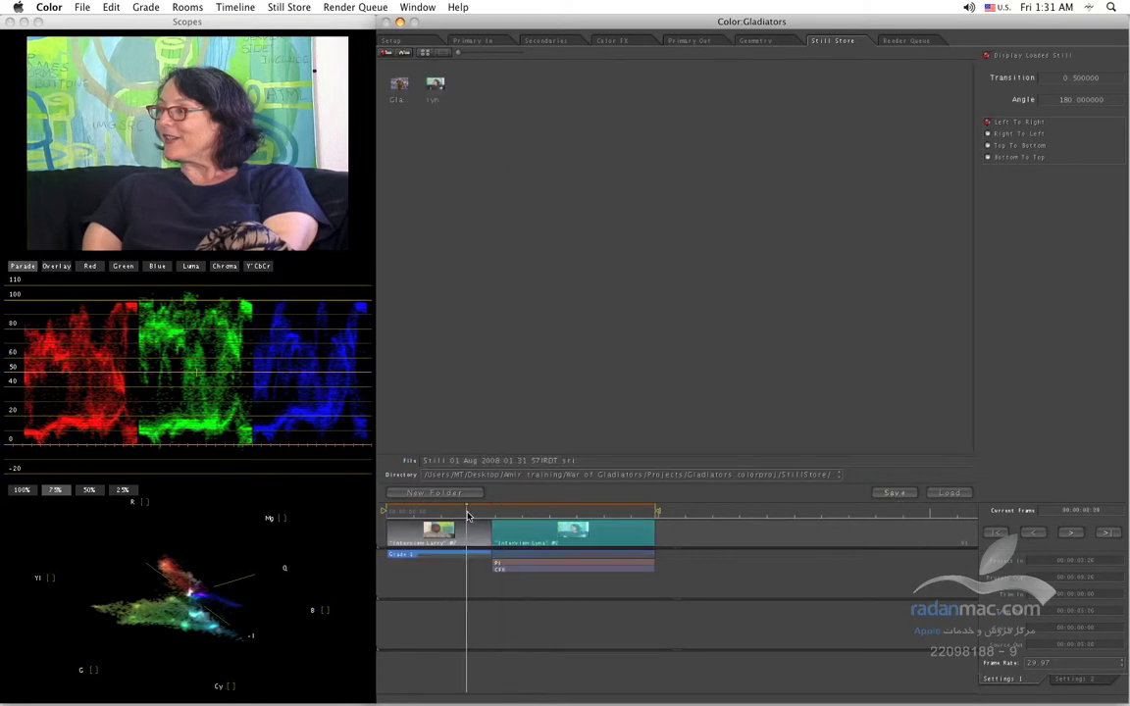
Step: Load the newly saved reference still for comparison over a frame near the start of the first interview clip
click(406, 513)
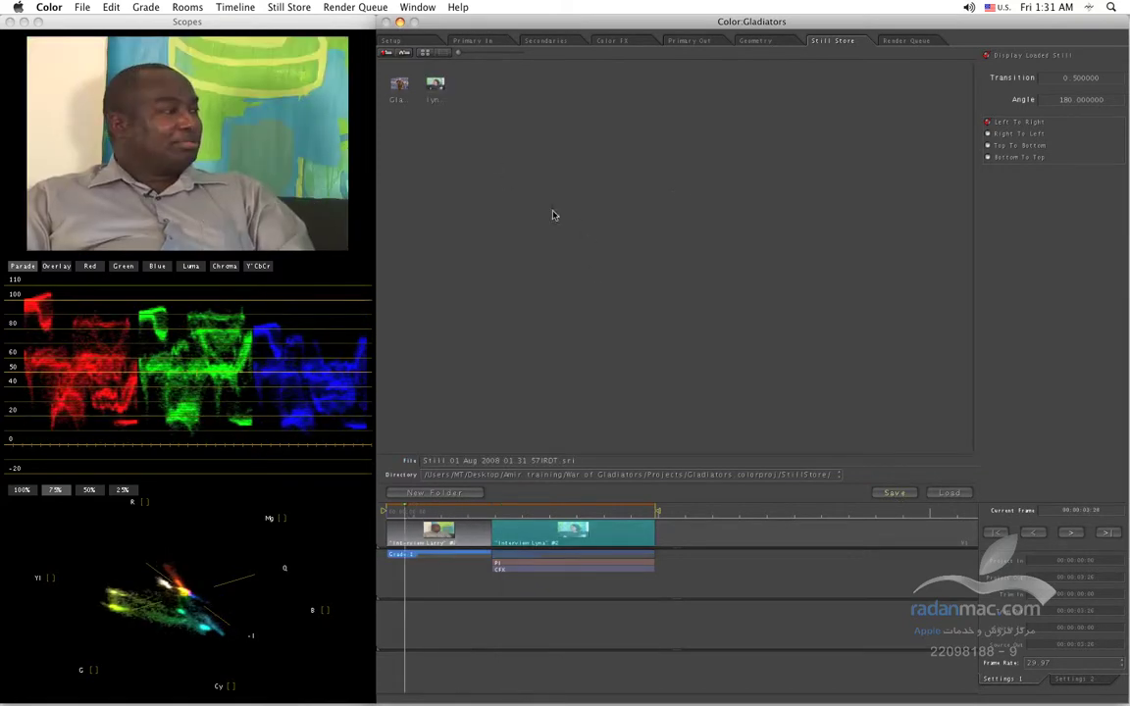
click(440, 88)
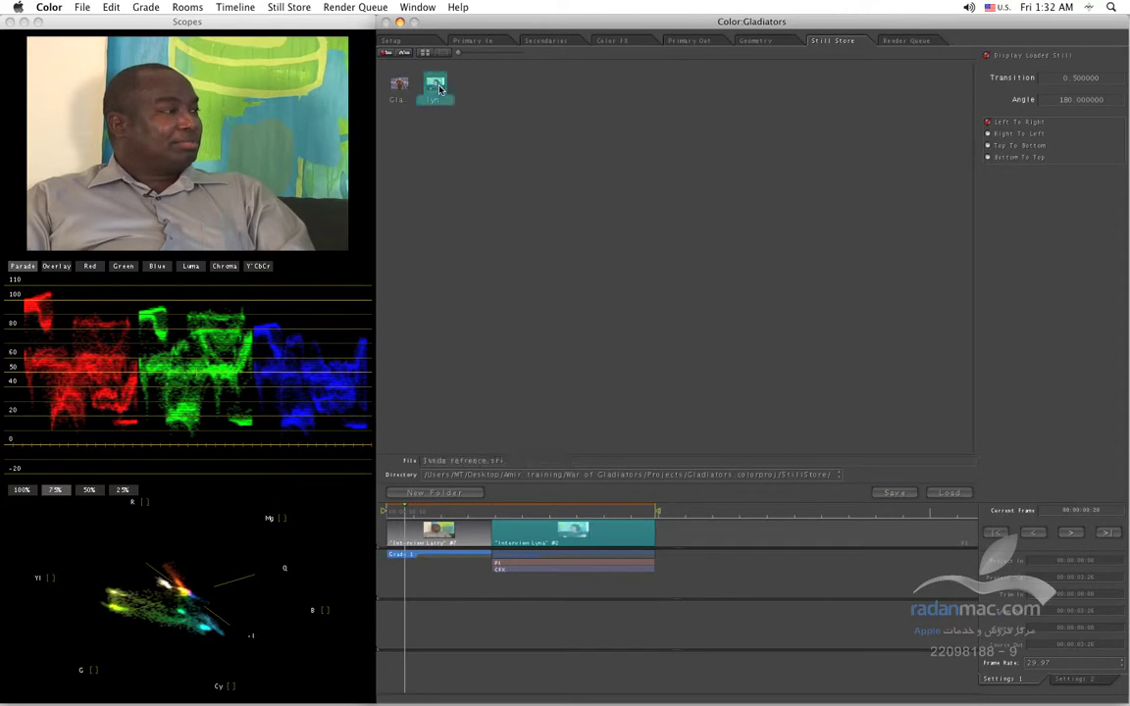
double_click(439, 89)
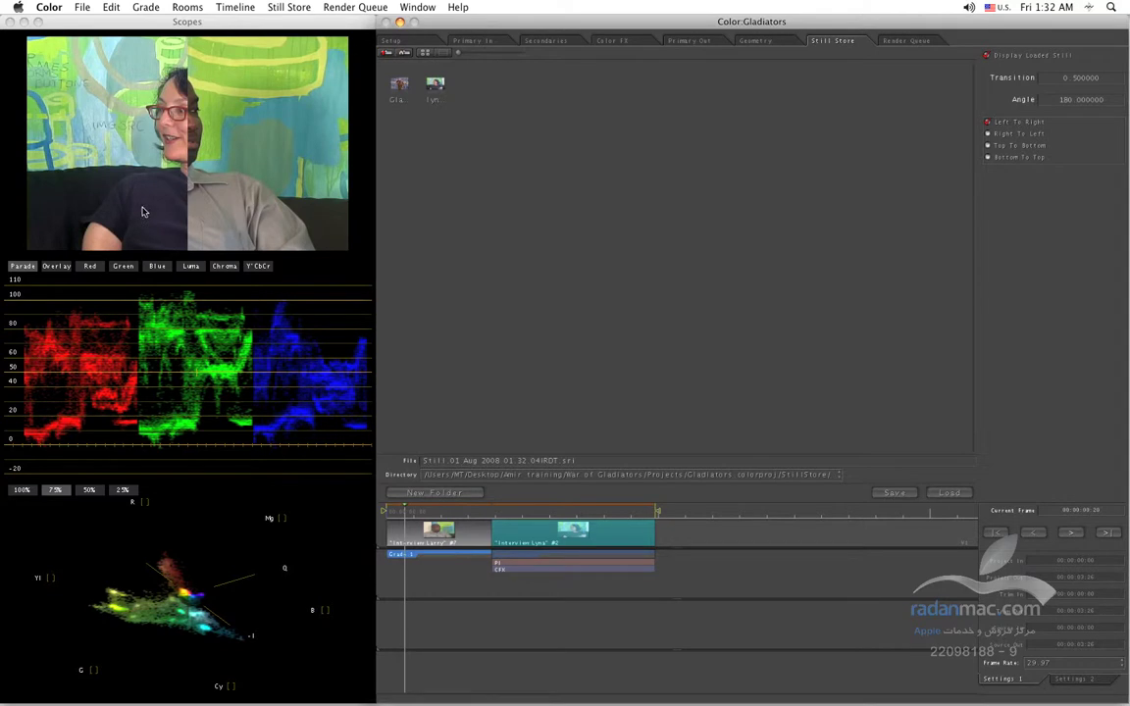
Step: Set the loaded still's transition to 0.2 and angle to 0, and reduce the transition to about 0.081
drag(991, 77, 1051, 82)
text(0.2)
key(Return)
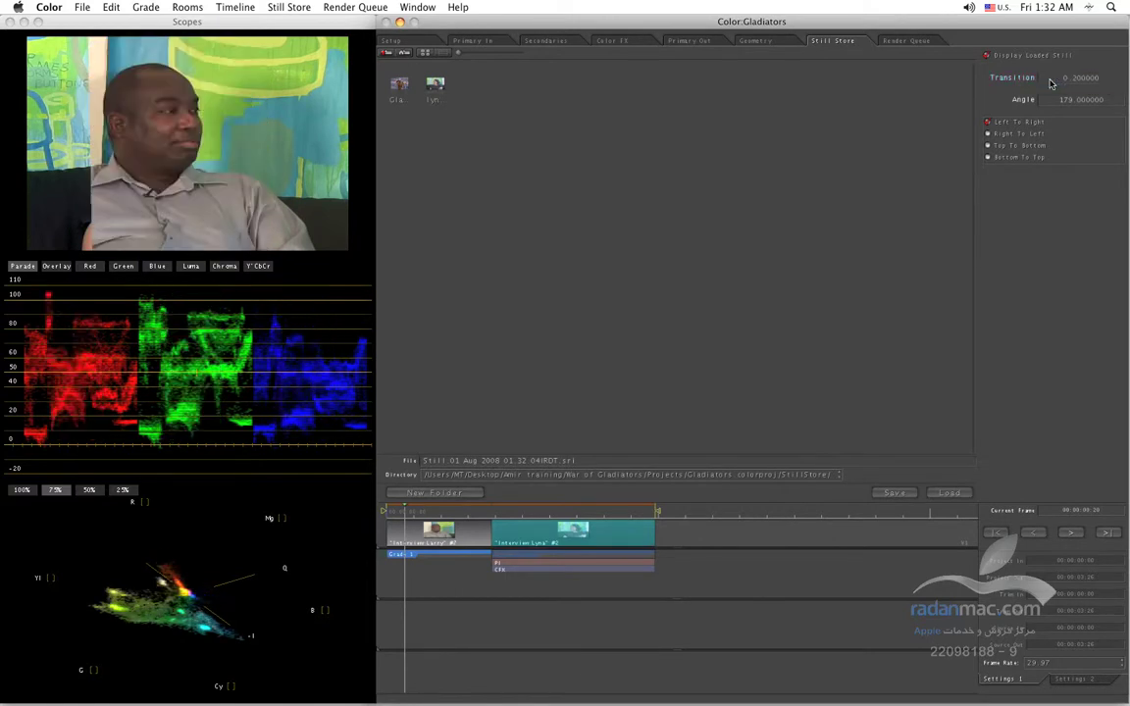
click(1050, 98)
text(0)
key(Return)
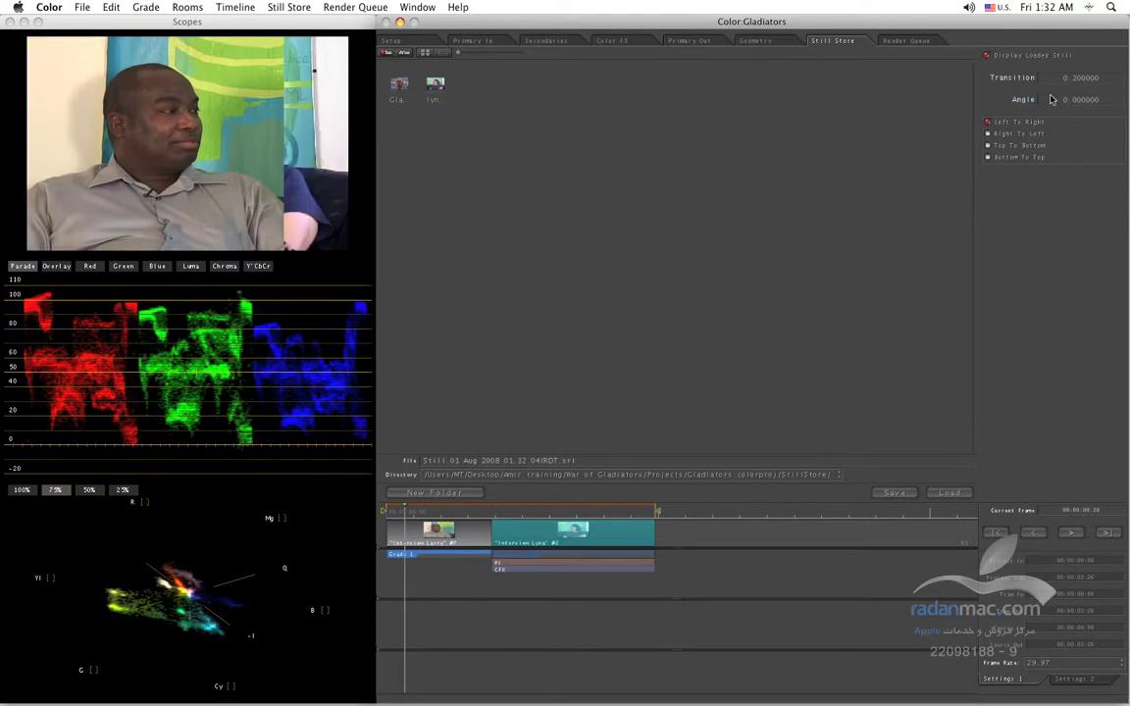
drag(1019, 87, 1018, 84)
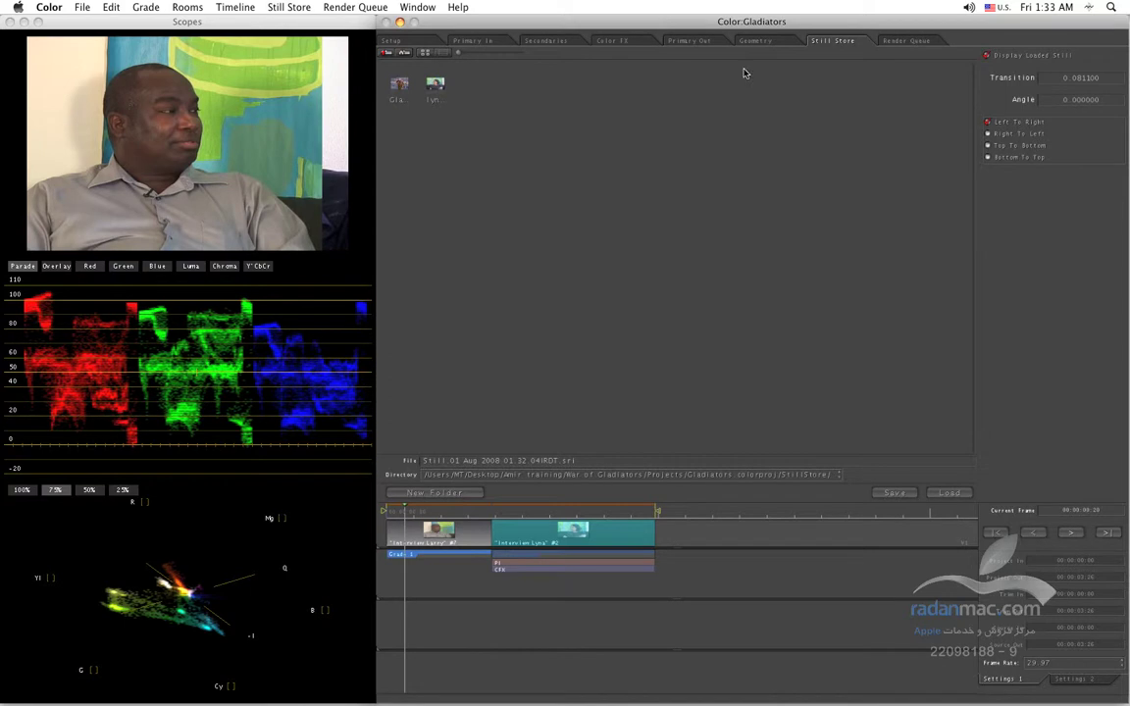
Step: Scale and pan the first clip to about 0.074 over the pale wall beside the man, and turn off the loaded still's display
click(757, 40)
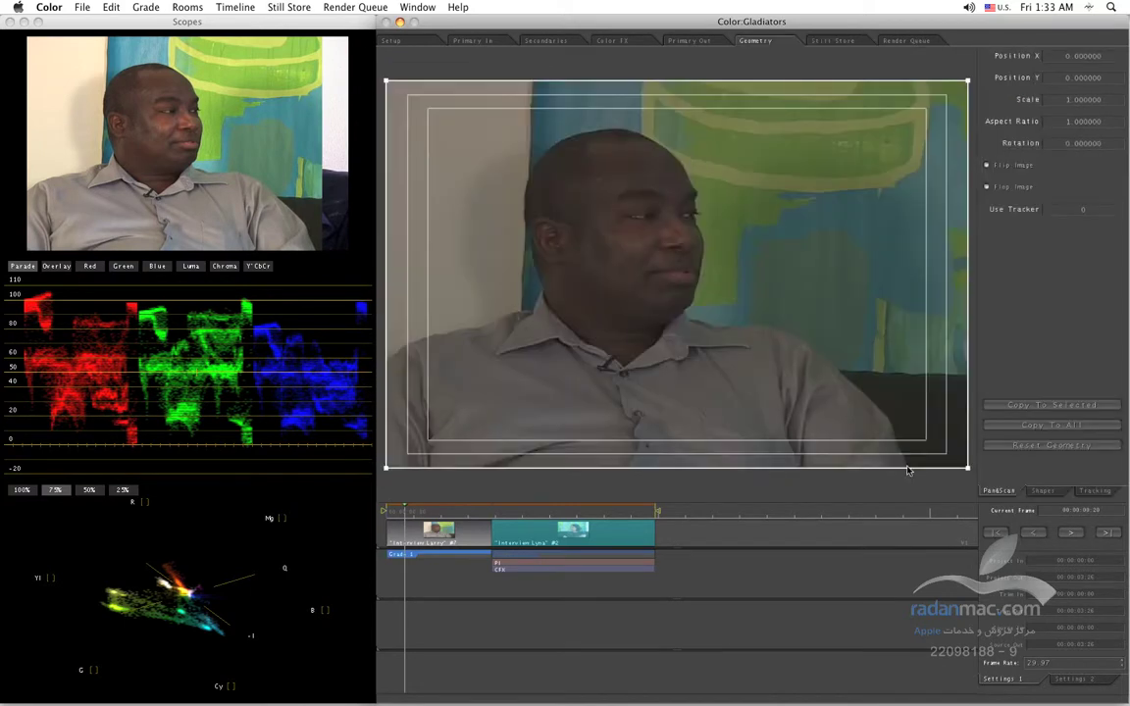
drag(970, 471, 699, 328)
drag(678, 277, 432, 304)
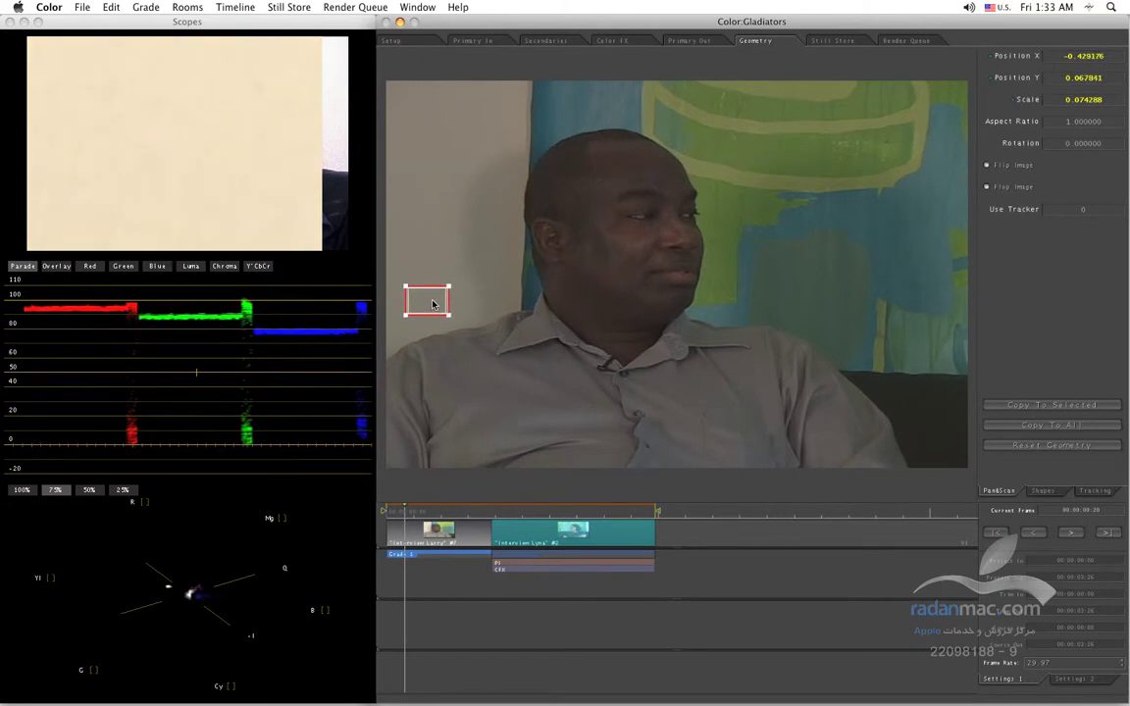
click(833, 41)
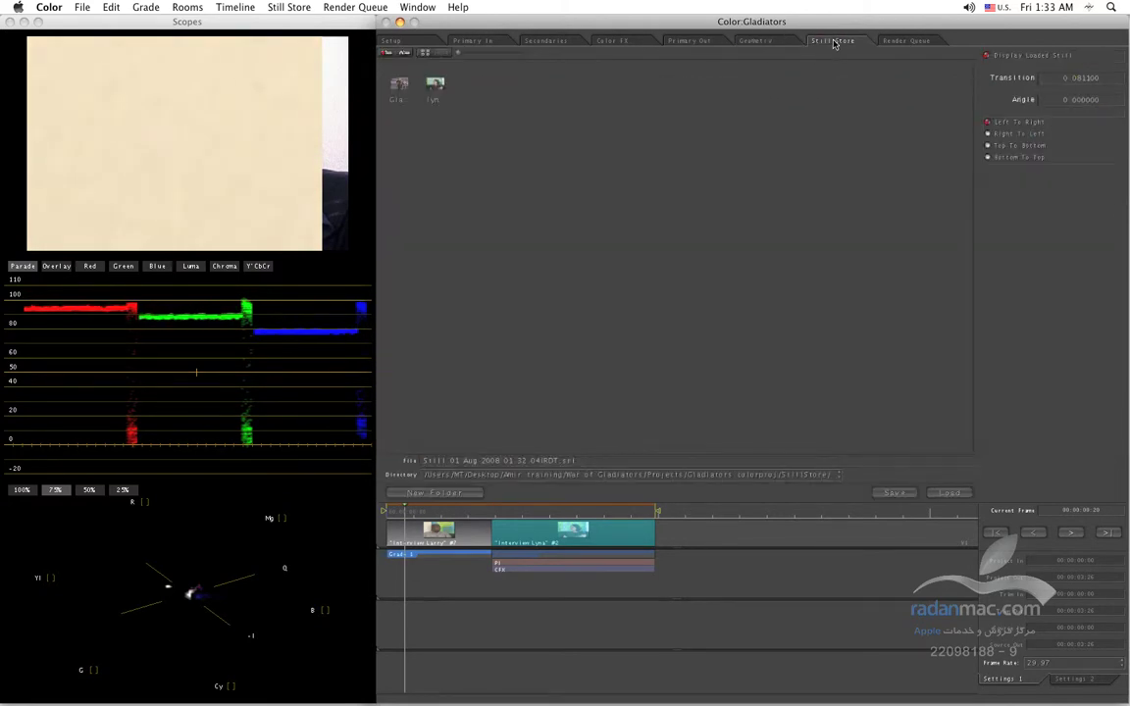
click(997, 56)
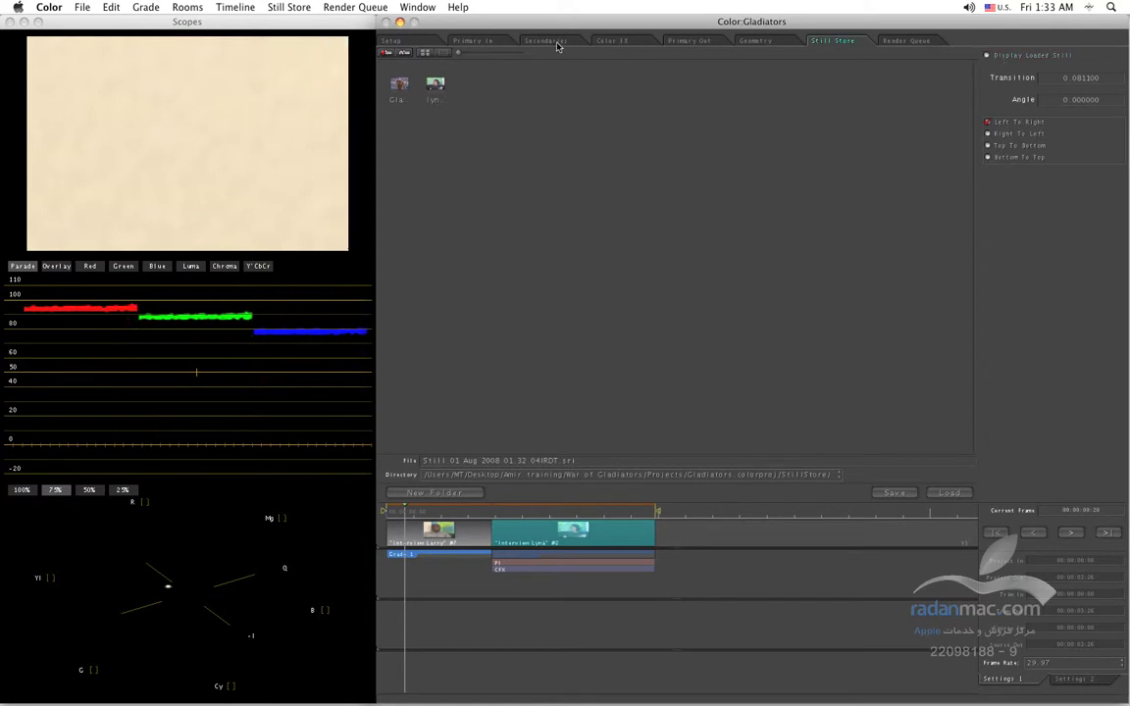
Step: Shift the Primary In highlight colour balance slightly toward blue to align the wall's channels in the Parade scope
click(460, 43)
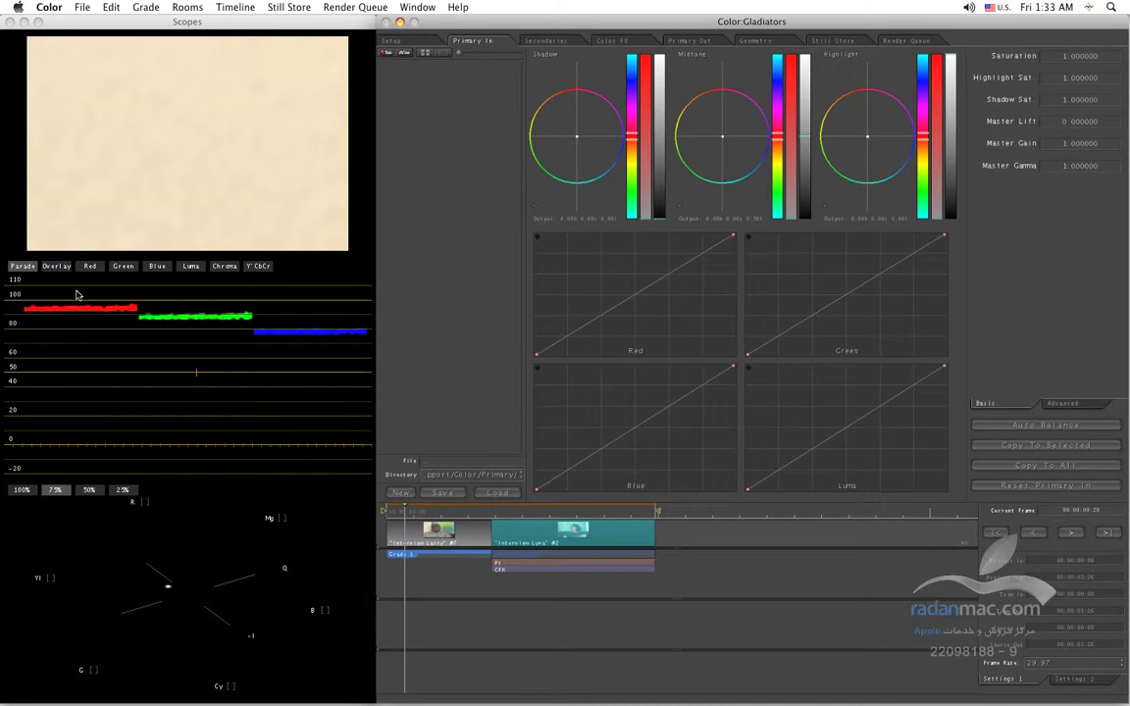
click(191, 266)
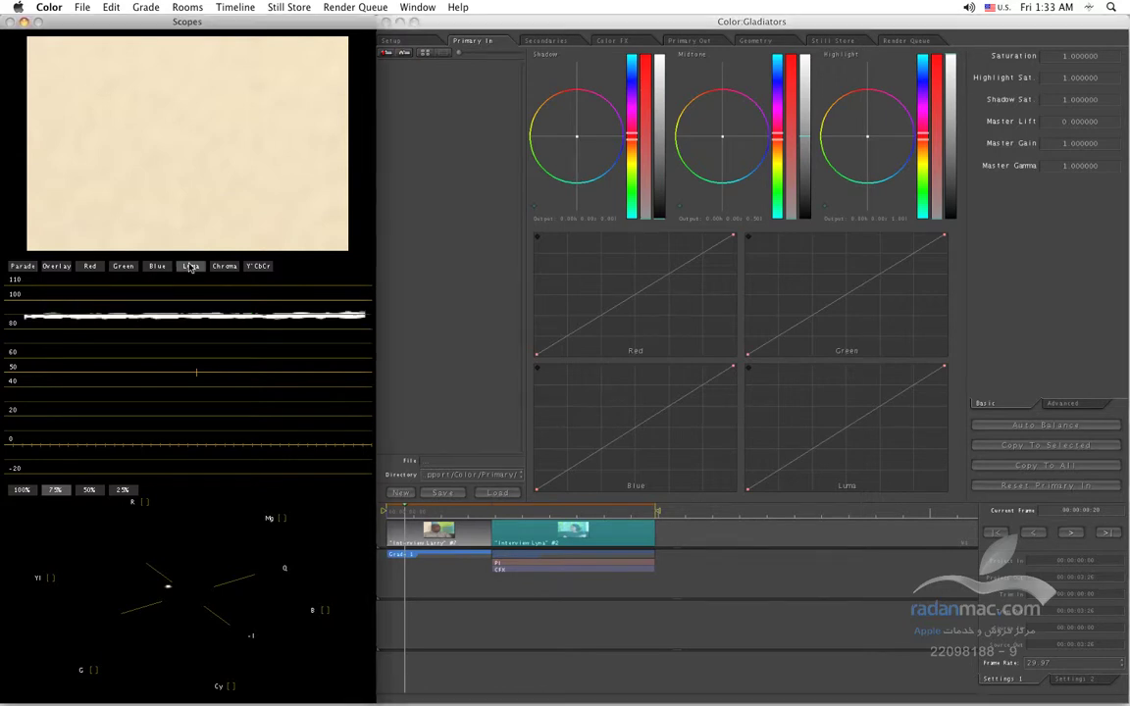
click(30, 267)
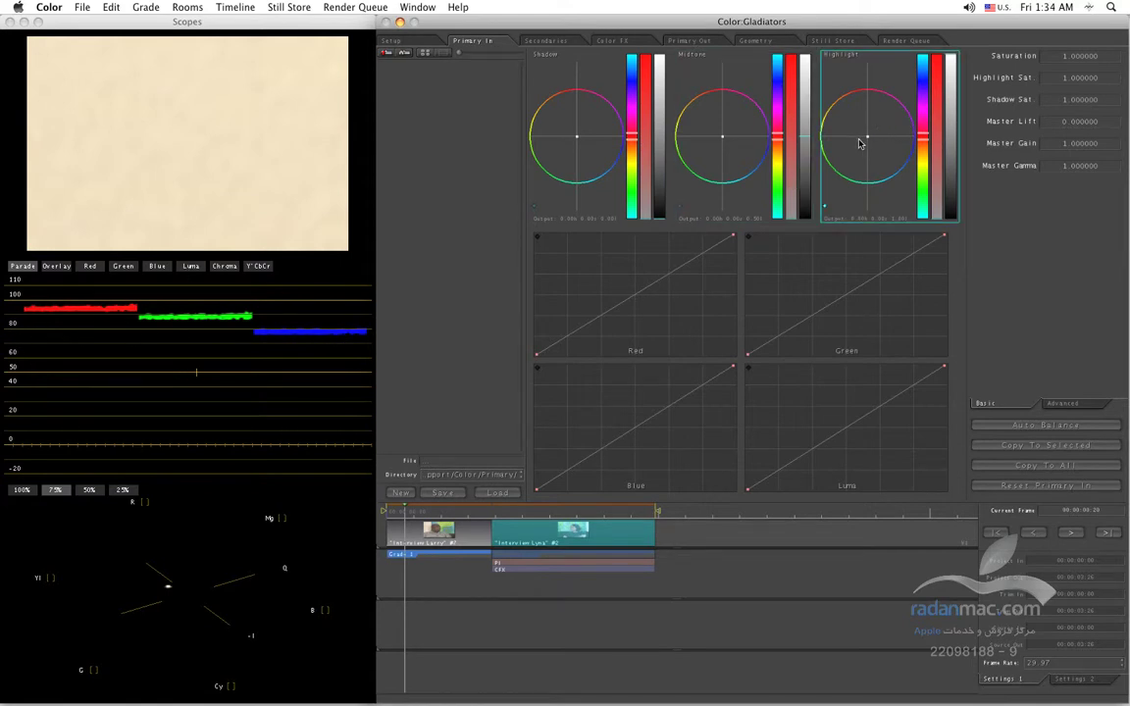
drag(870, 135, 873, 142)
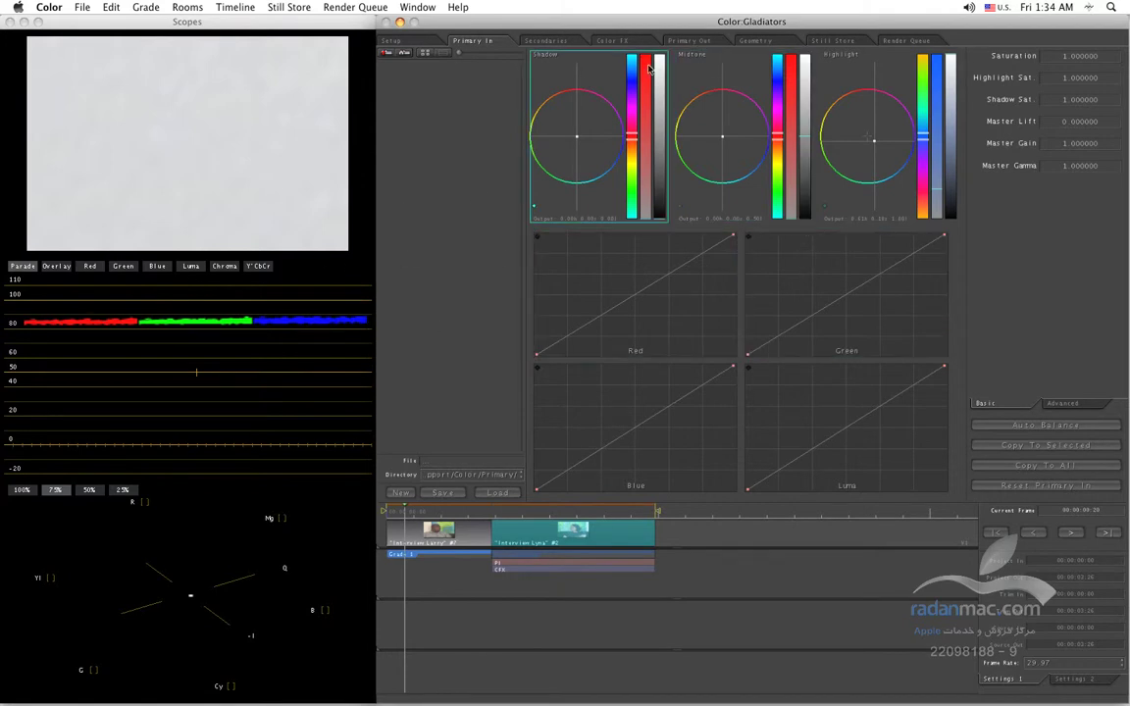
Step: Reset the first clip's geometry, and expand its contrast on the Luma waveform by raising the highlight level and lowering the shadow level
click(747, 42)
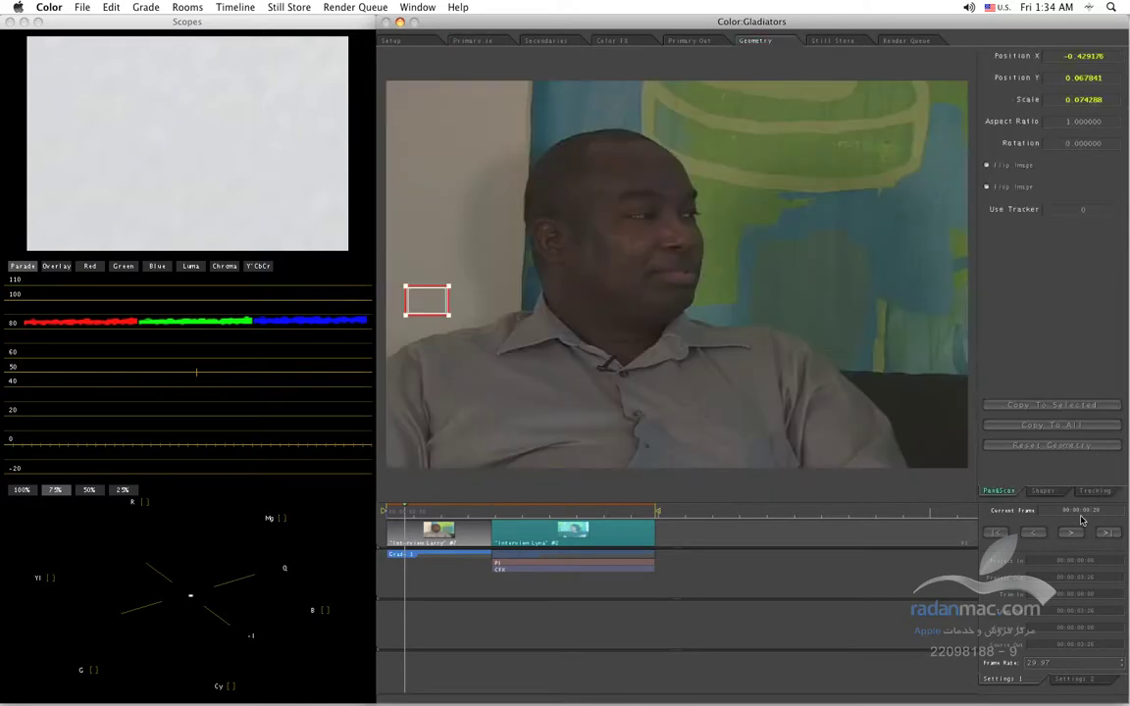
click(1083, 448)
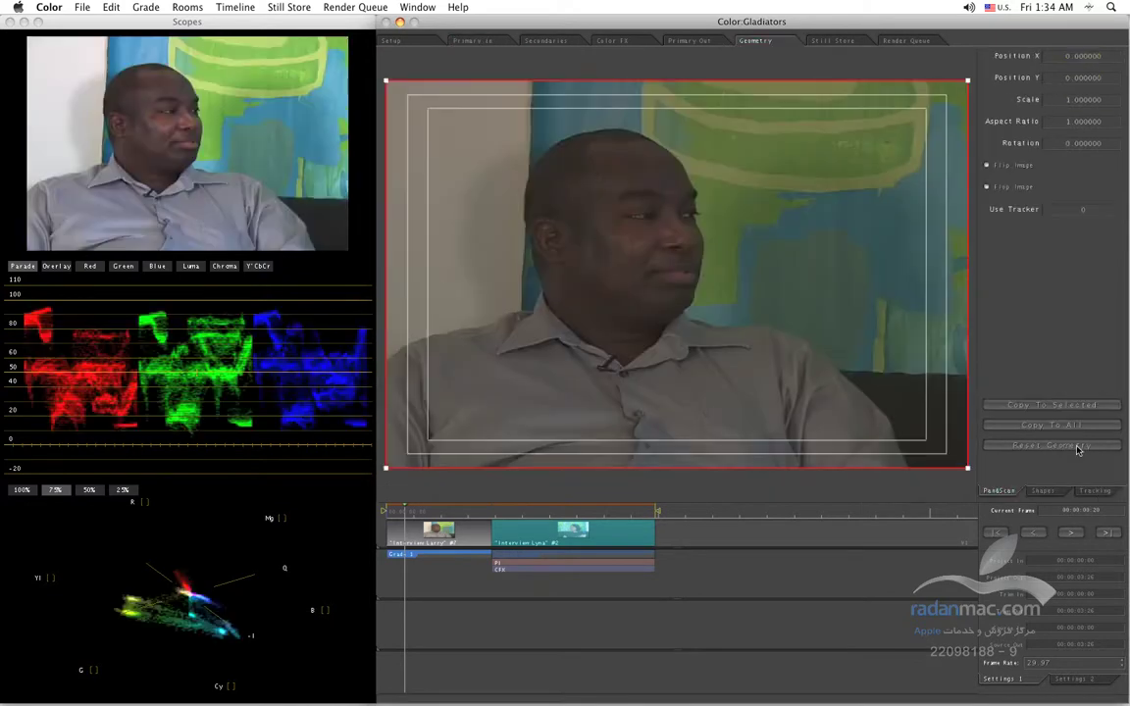
click(479, 40)
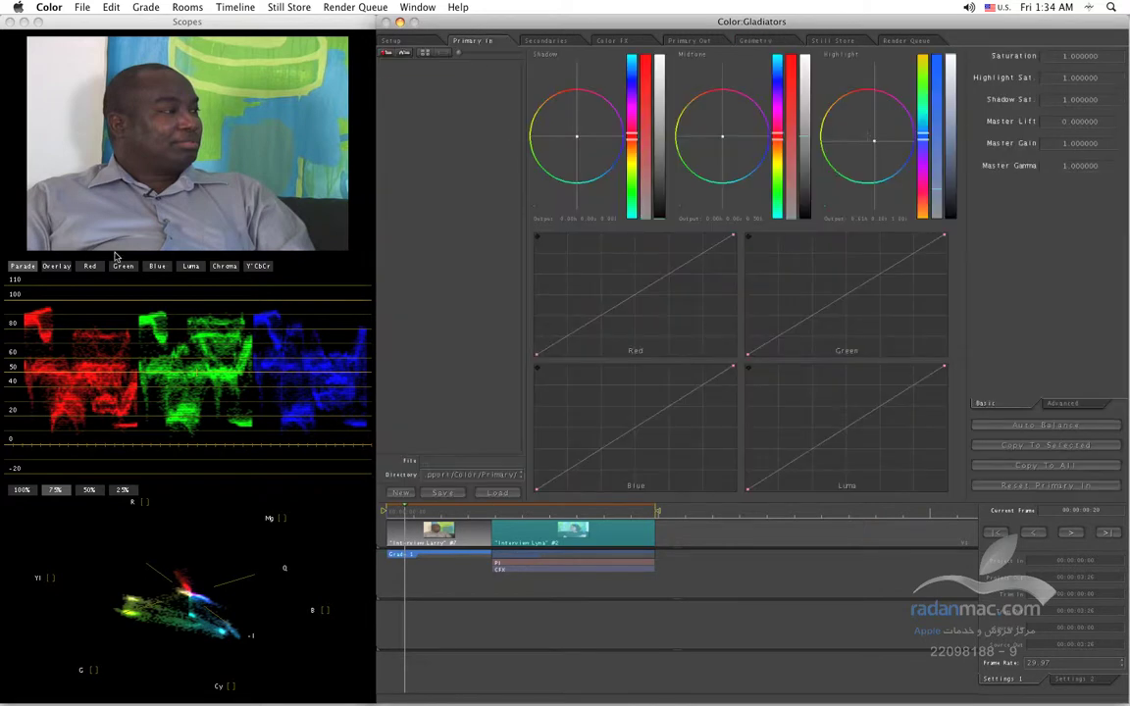
click(191, 266)
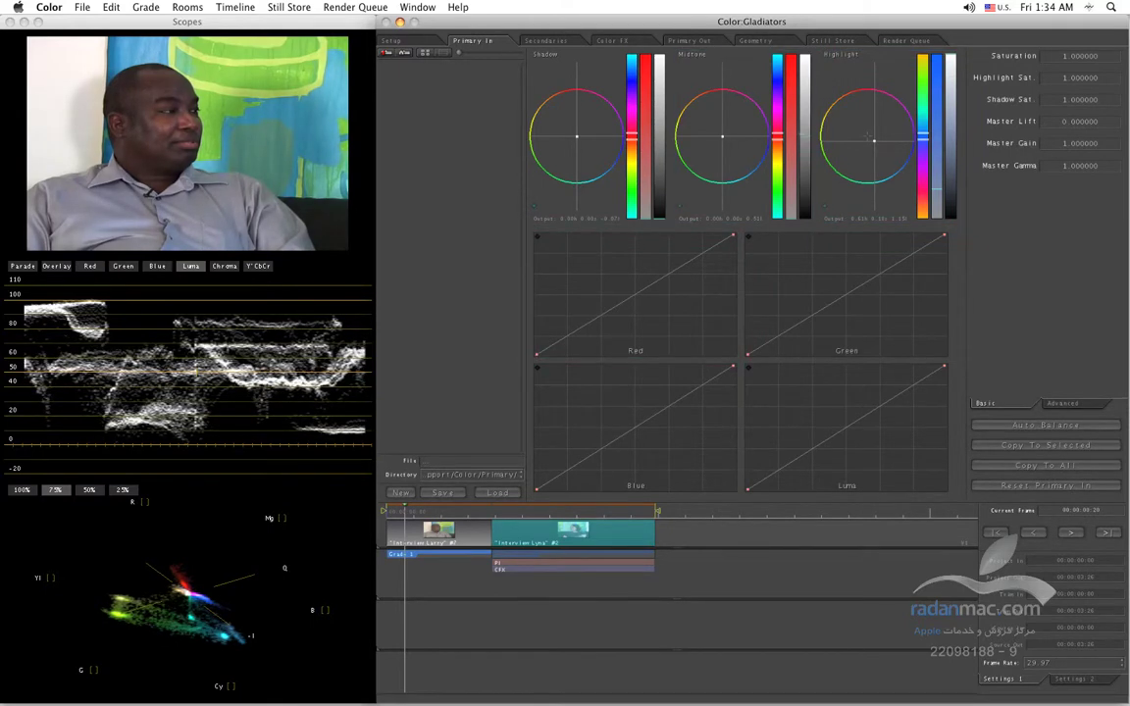
Step: Turn the loaded still's display back on over the graded first clip
click(766, 41)
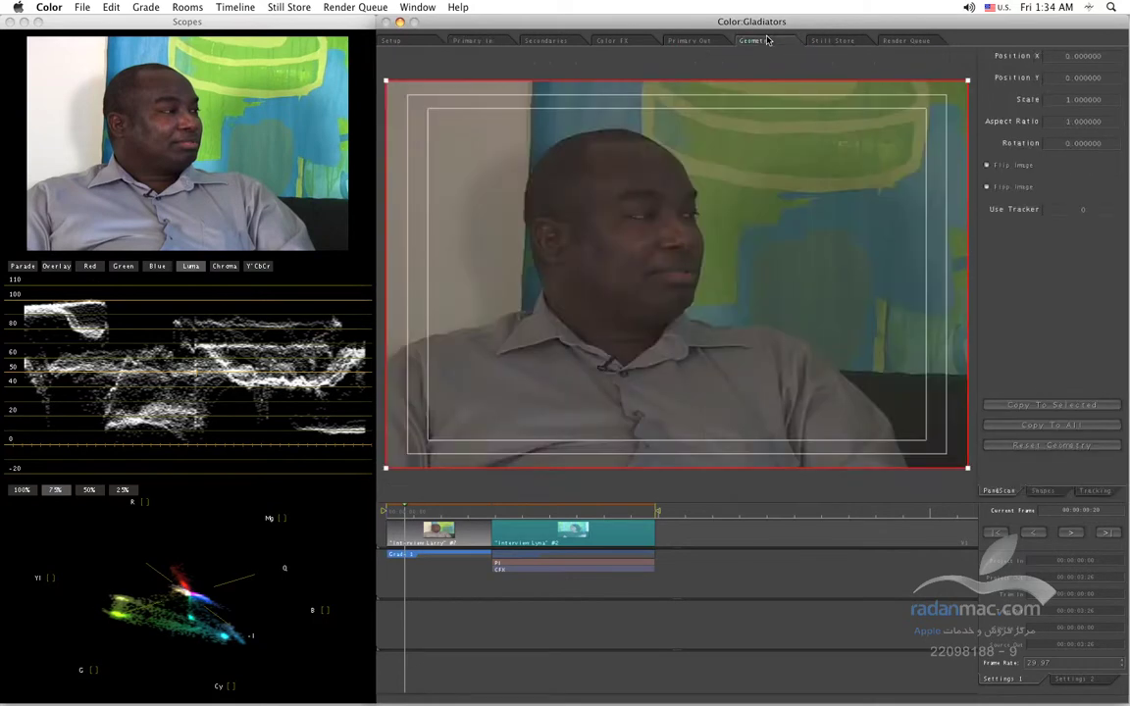
key(super+7)
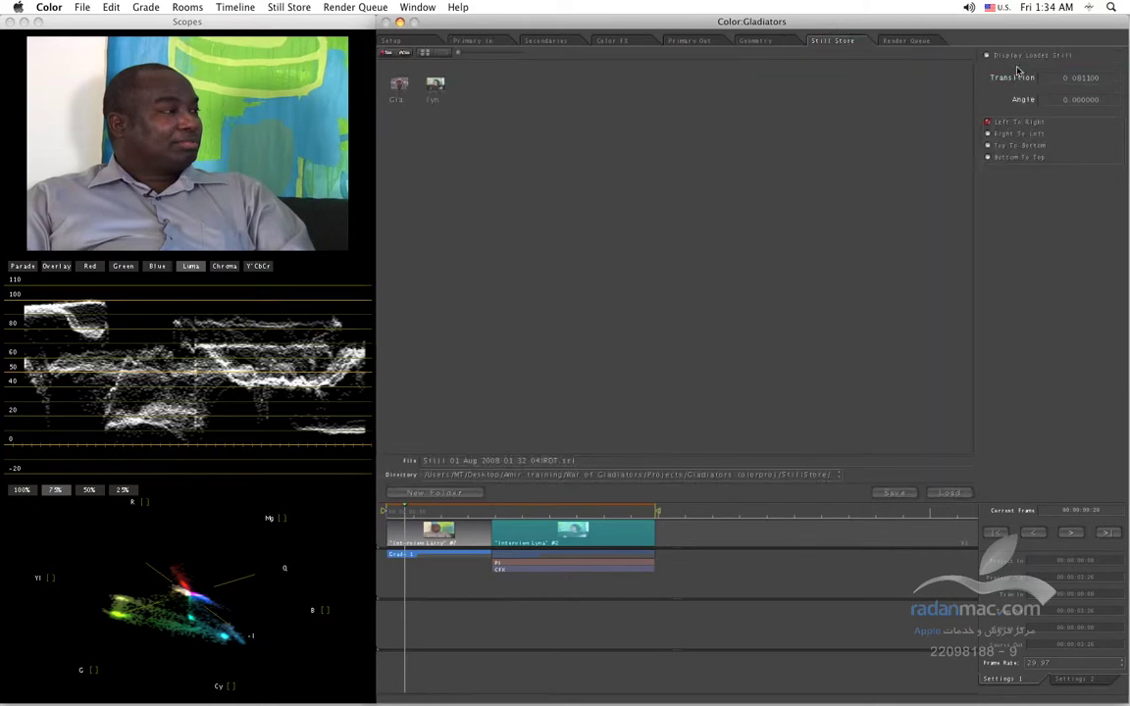
click(988, 57)
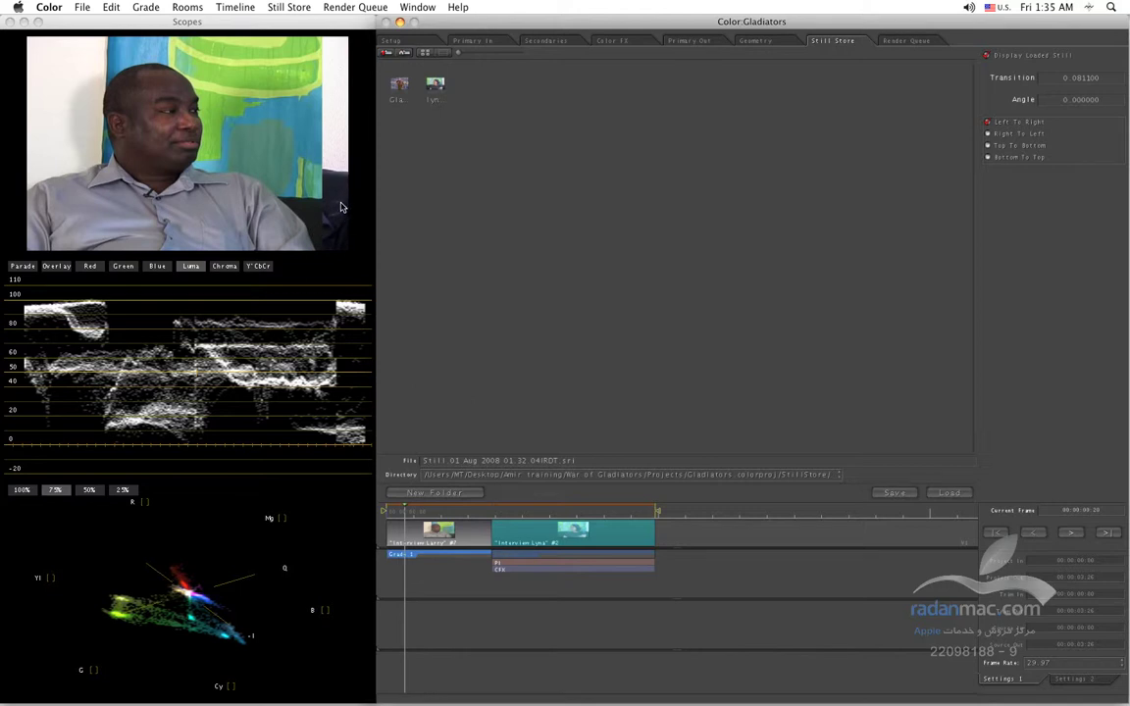
Step: Move the playhead between the second and first interview clips to compare how well their grades match
click(495, 513)
drag(496, 513, 515, 513)
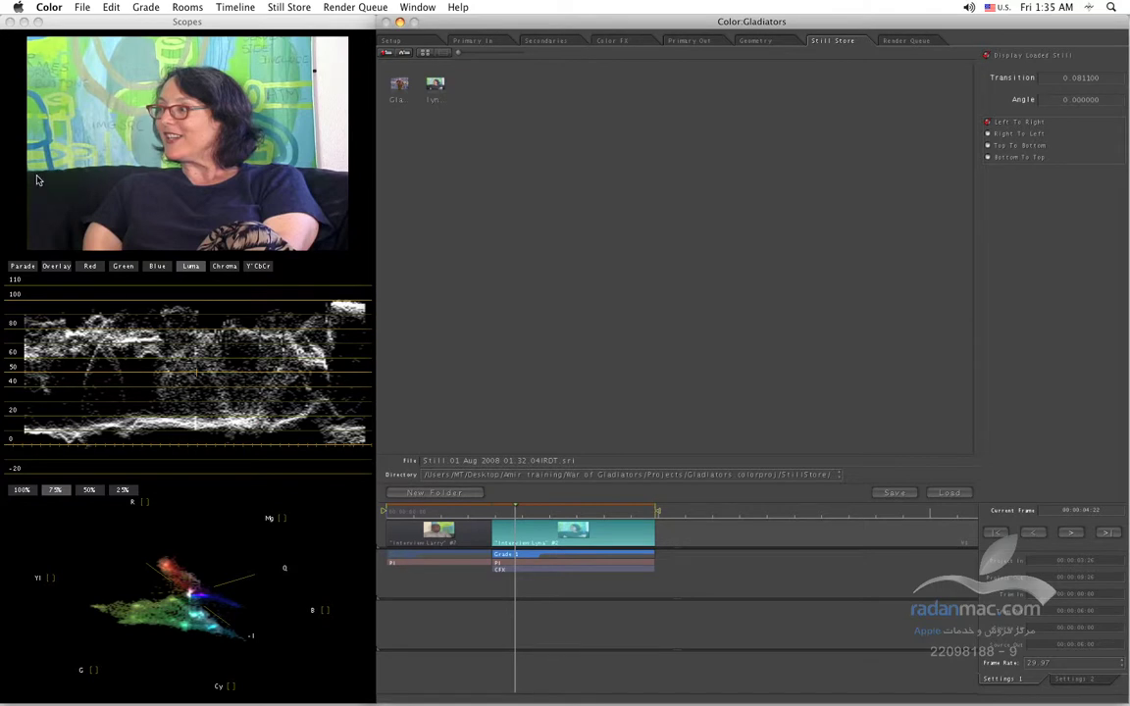
click(476, 512)
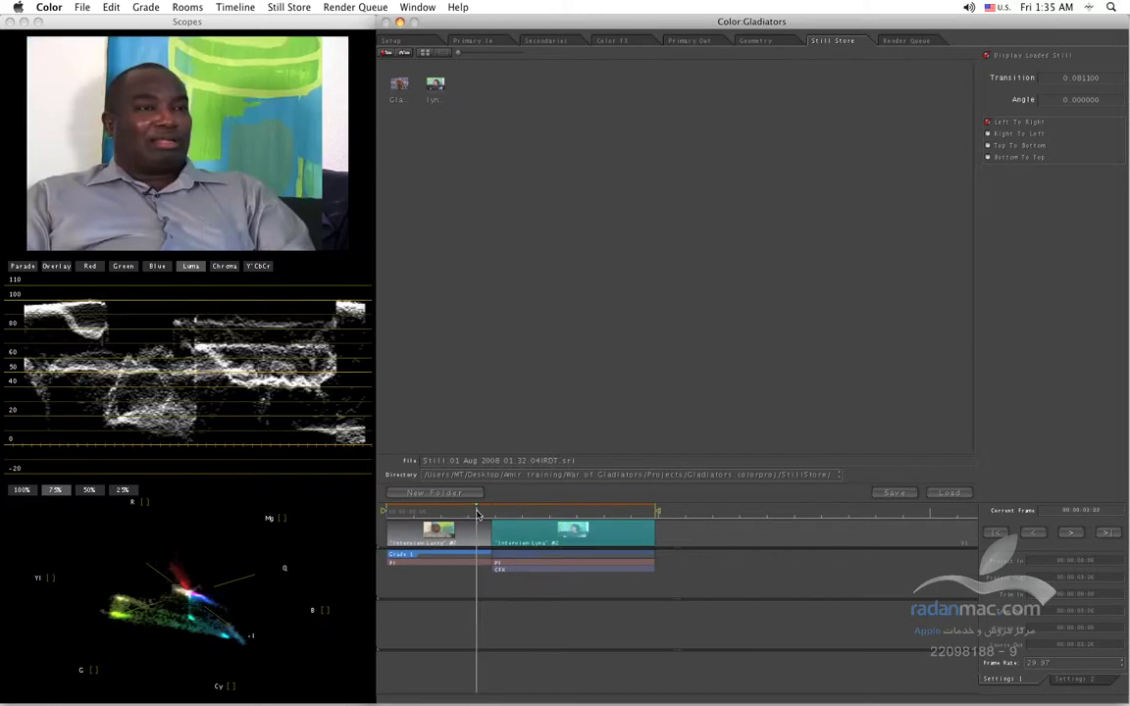
Step: Show the first clip in the Parade scope, and add midpoints to its Primary In blue and red curves, raising the red one very slightly
click(480, 512)
click(491, 41)
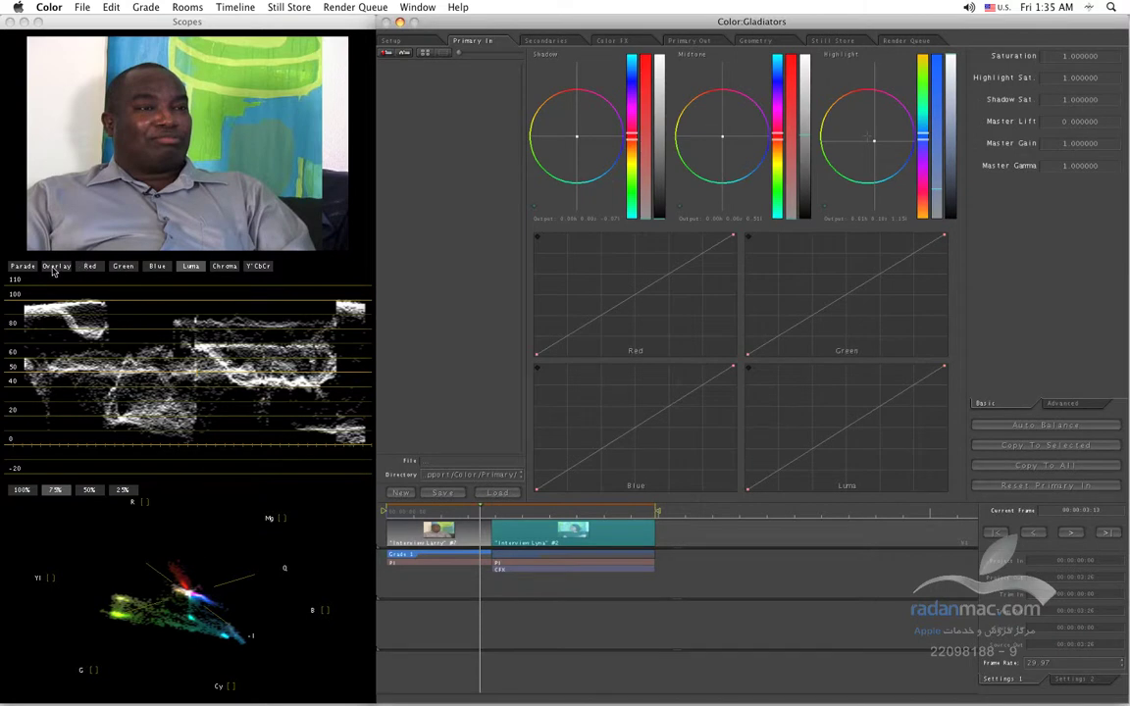
click(21, 265)
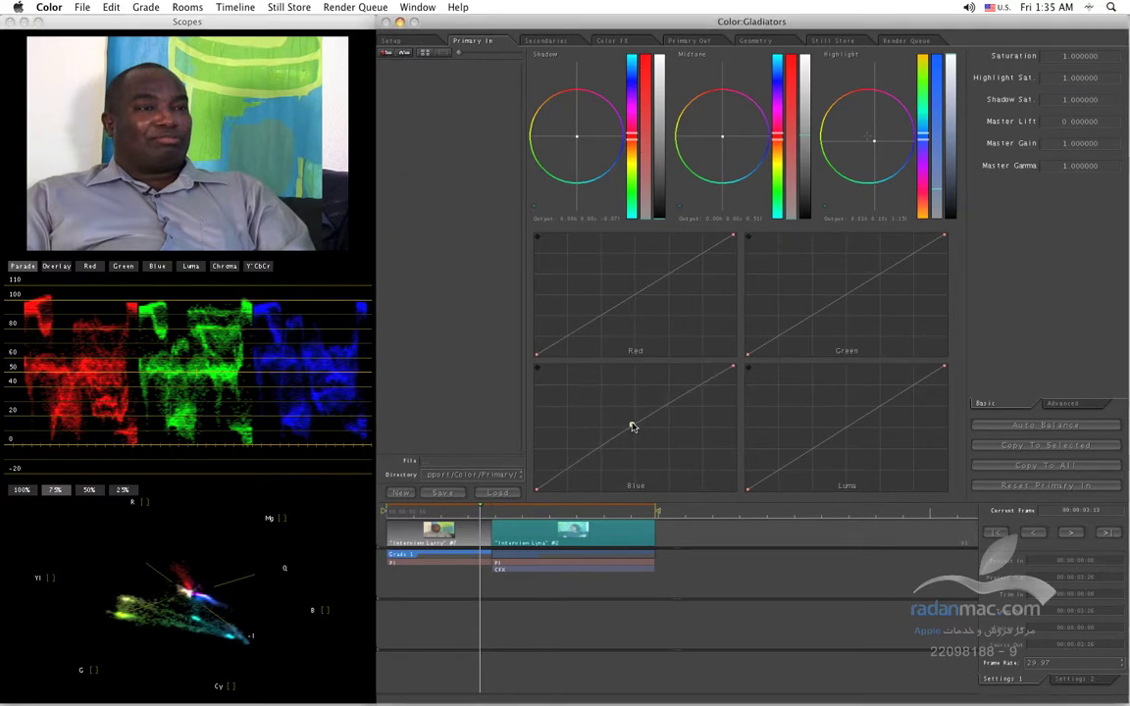
click(632, 425)
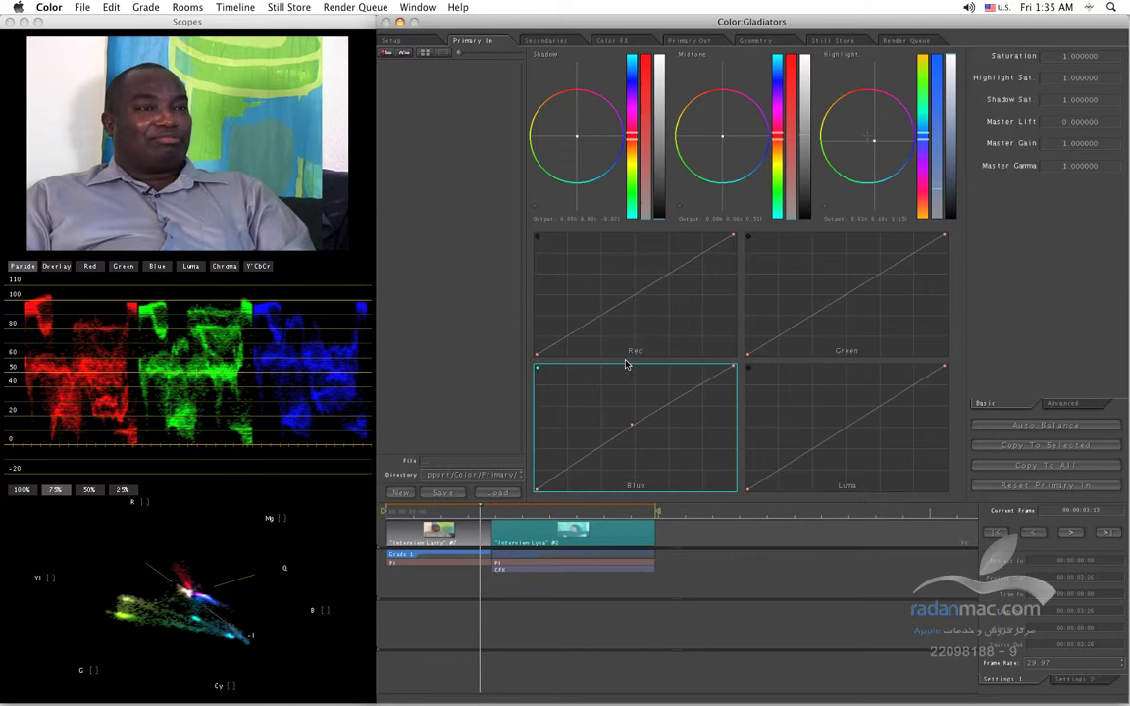
click(637, 300)
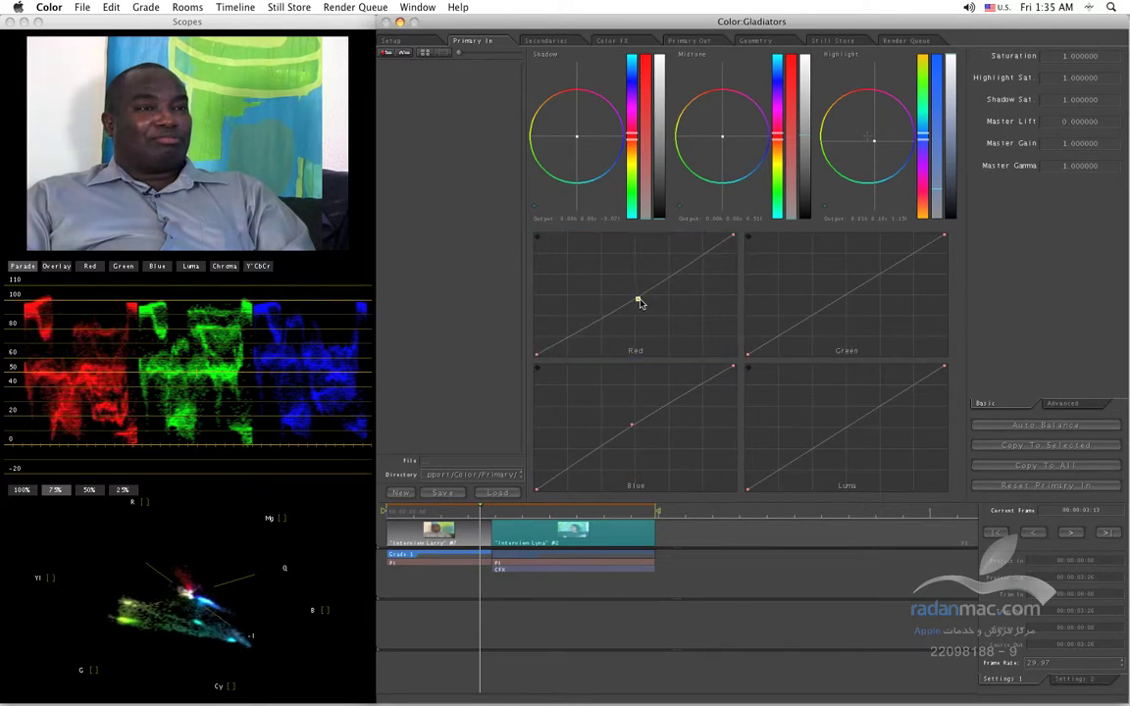
drag(640, 303, 634, 298)
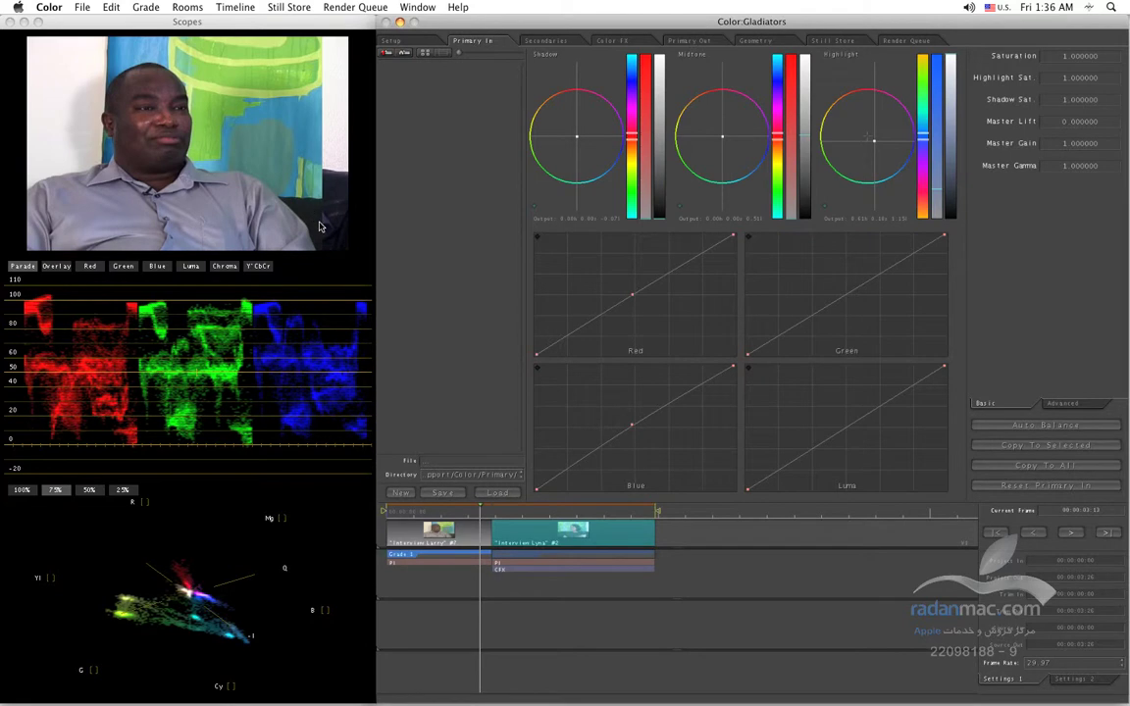
Step: Set the loaded still's Transition to 0.5 to split the view between the first clip and the reference
click(854, 42)
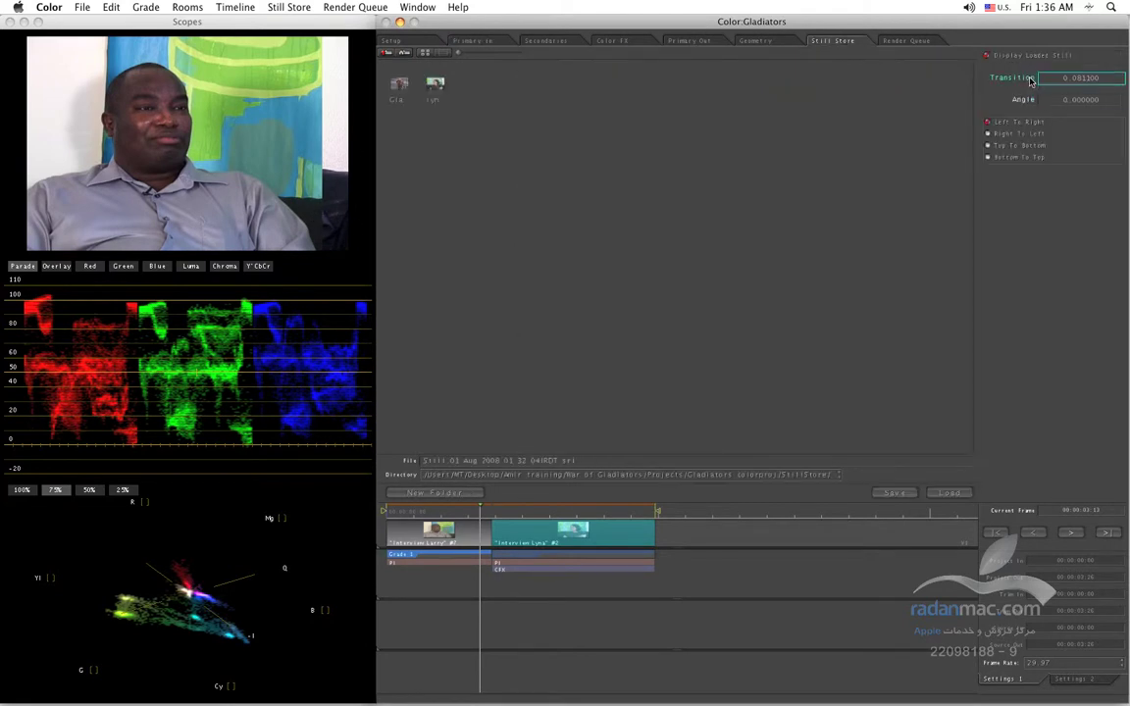
drag(1030, 82, 1046, 82)
text(0.5)
key(Return)
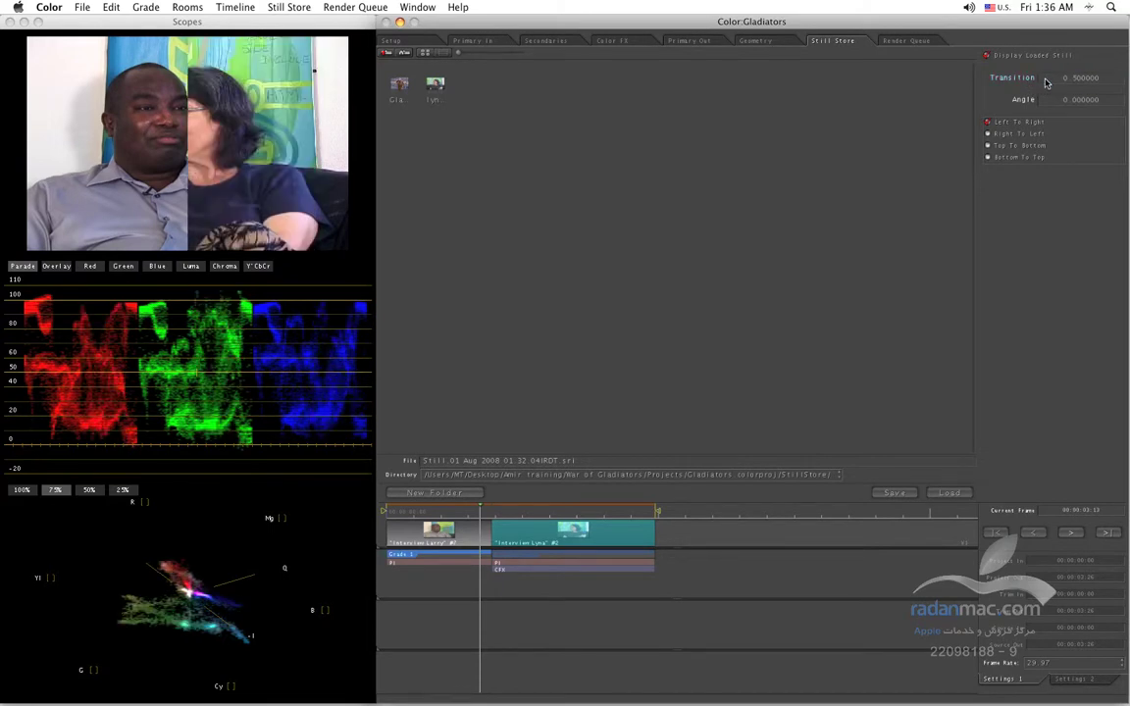
Step: Set the still's Angle to 90 for a horizontal split, and adjust the Transition to about 0.63
click(1060, 99)
text(90)
key(Return)
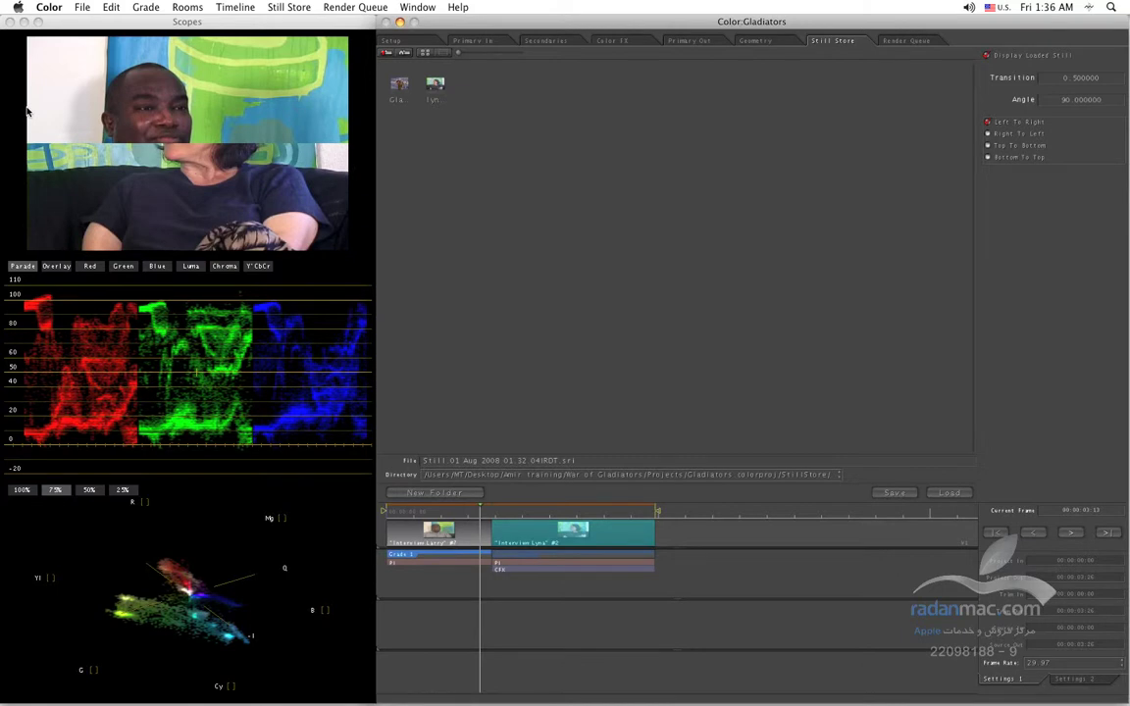
drag(1012, 79, 1015, 86)
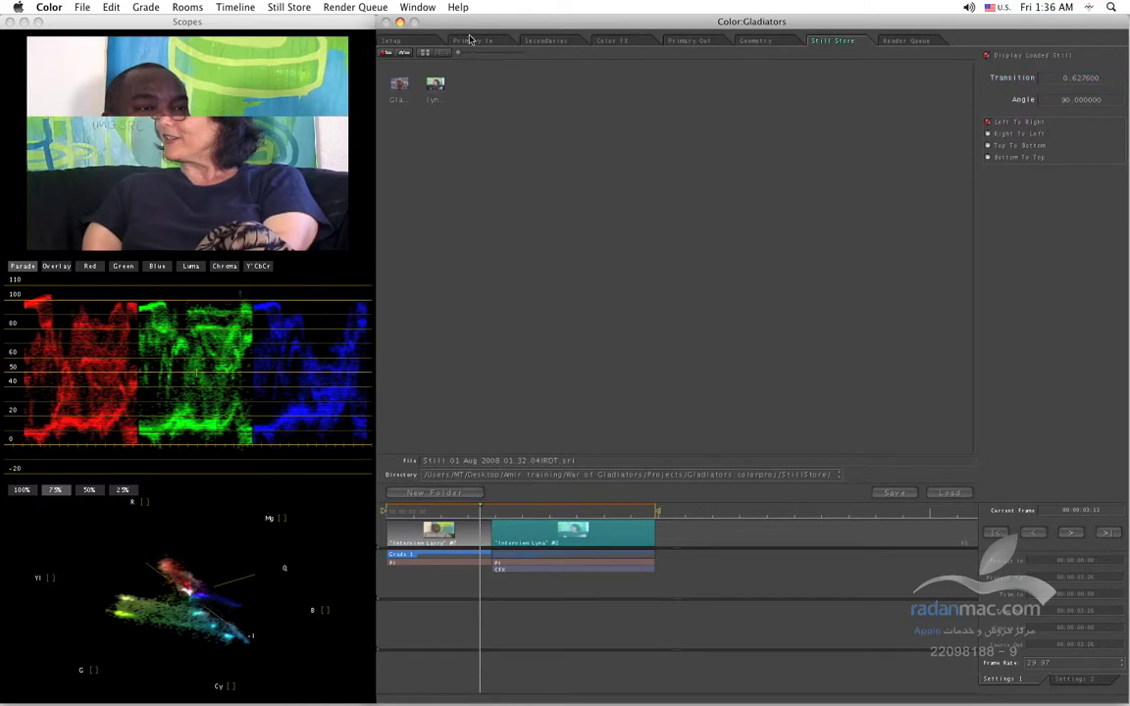
Step: Fine-tune the midpoint of the first clip's blue curve against the reference still, keeping it close to the diagonal
click(432, 39)
click(630, 427)
click(631, 427)
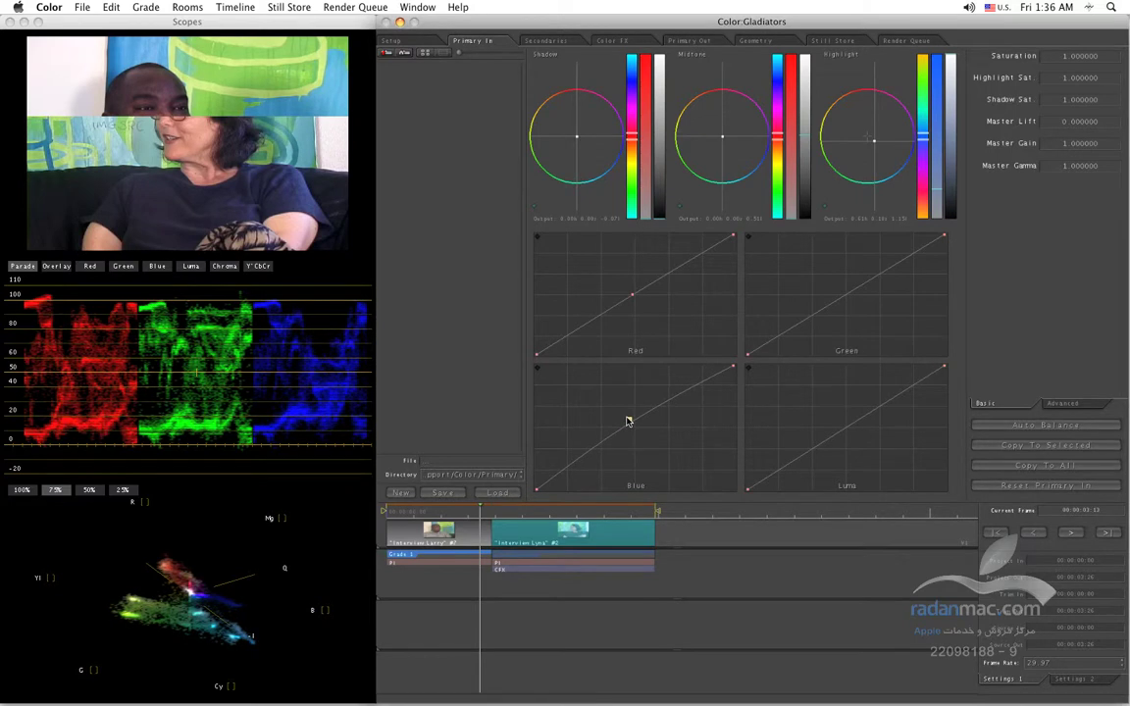
click(628, 422)
click(631, 424)
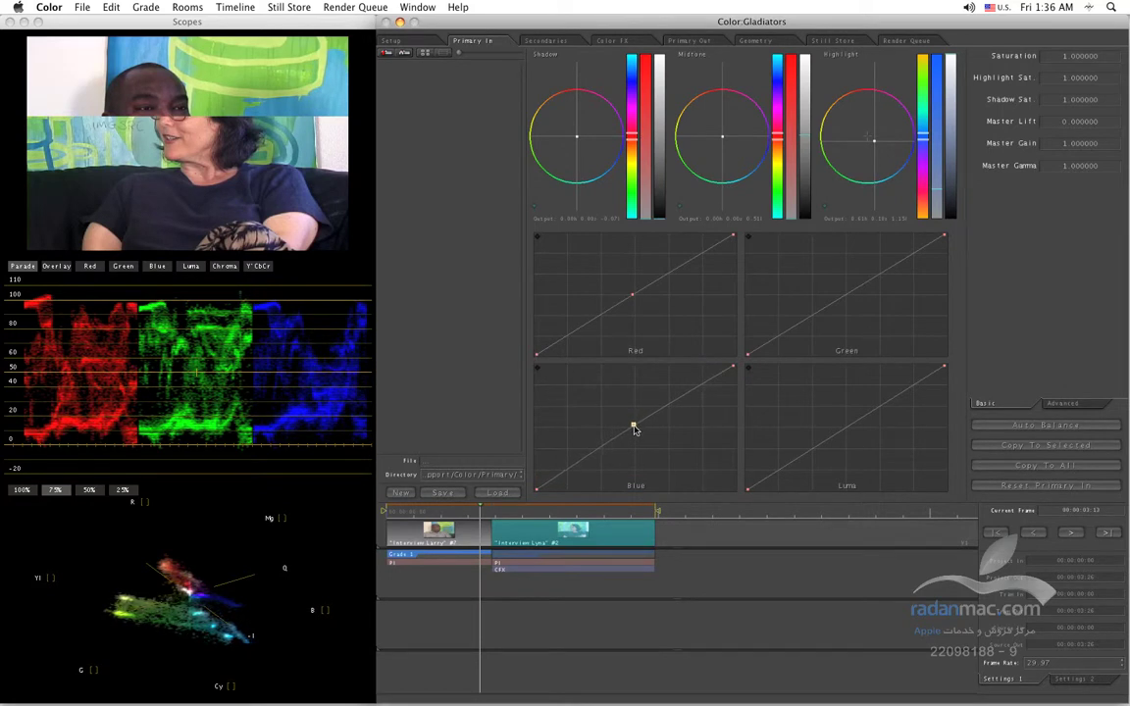
key(super+z)
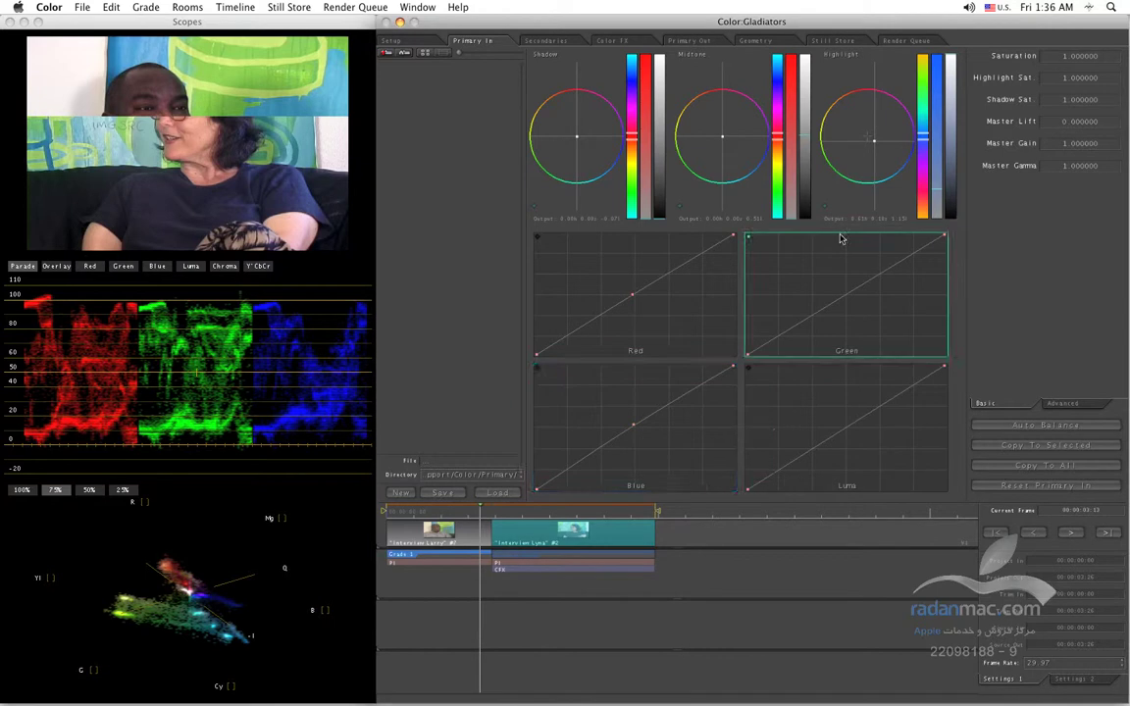
click(634, 427)
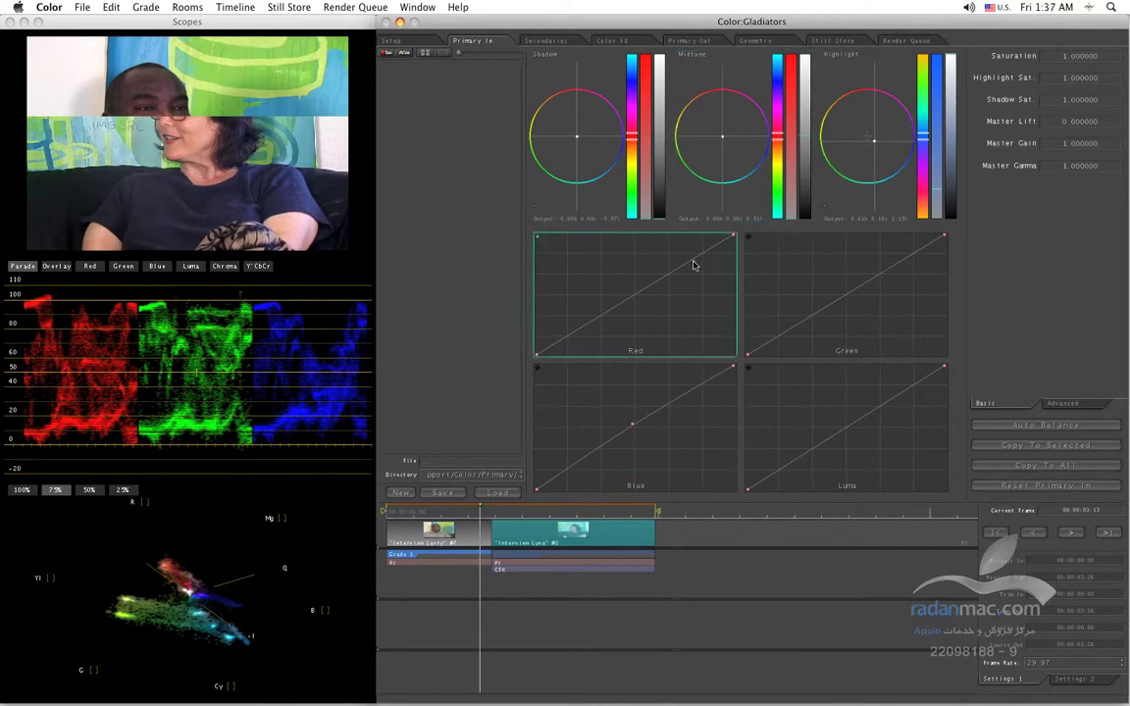
Step: Hide the loaded still and play the timeline to review the first clip's grade
click(832, 40)
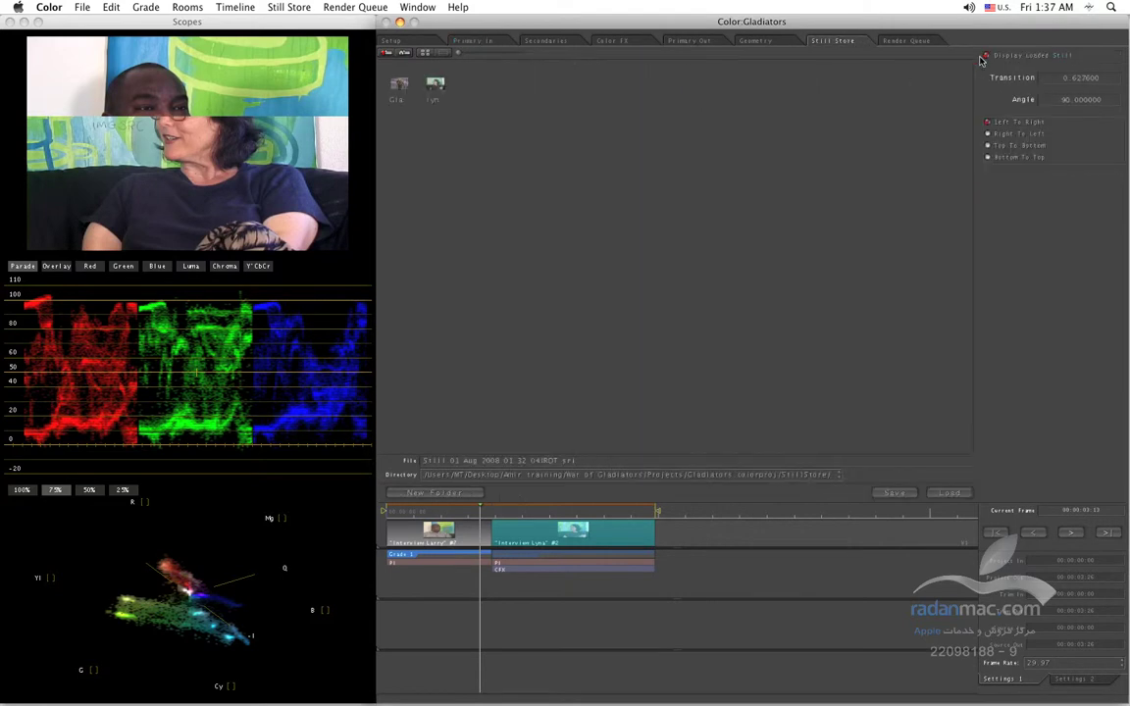
click(465, 42)
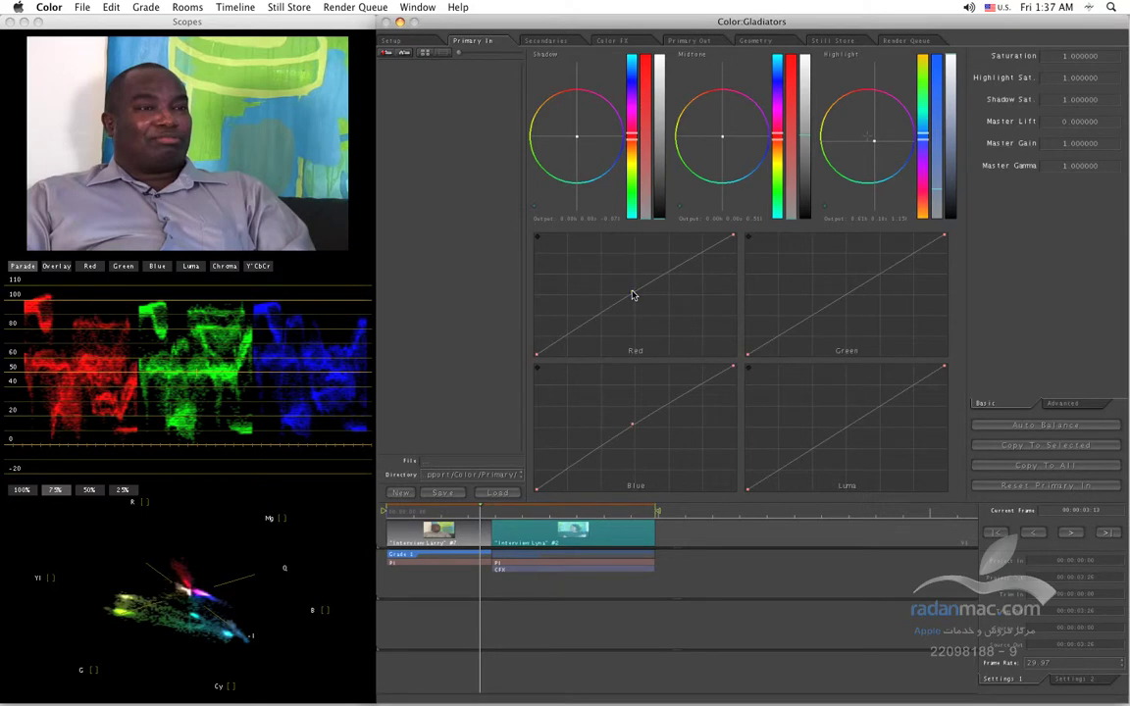
click(595, 511)
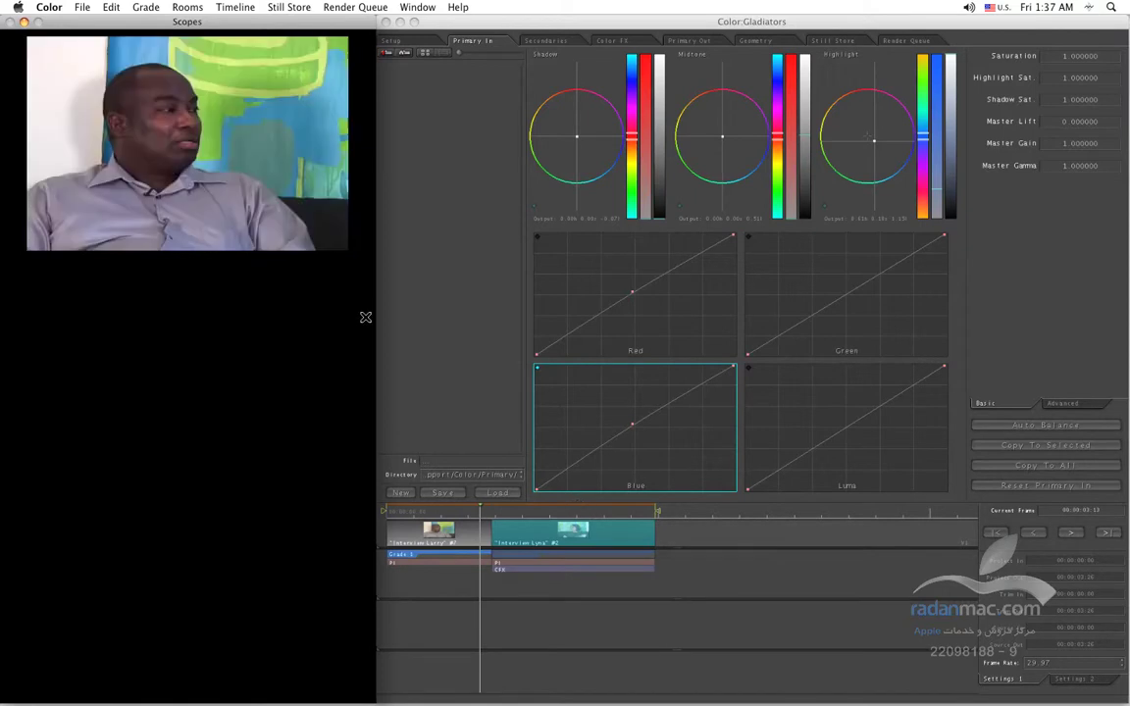
key(space)
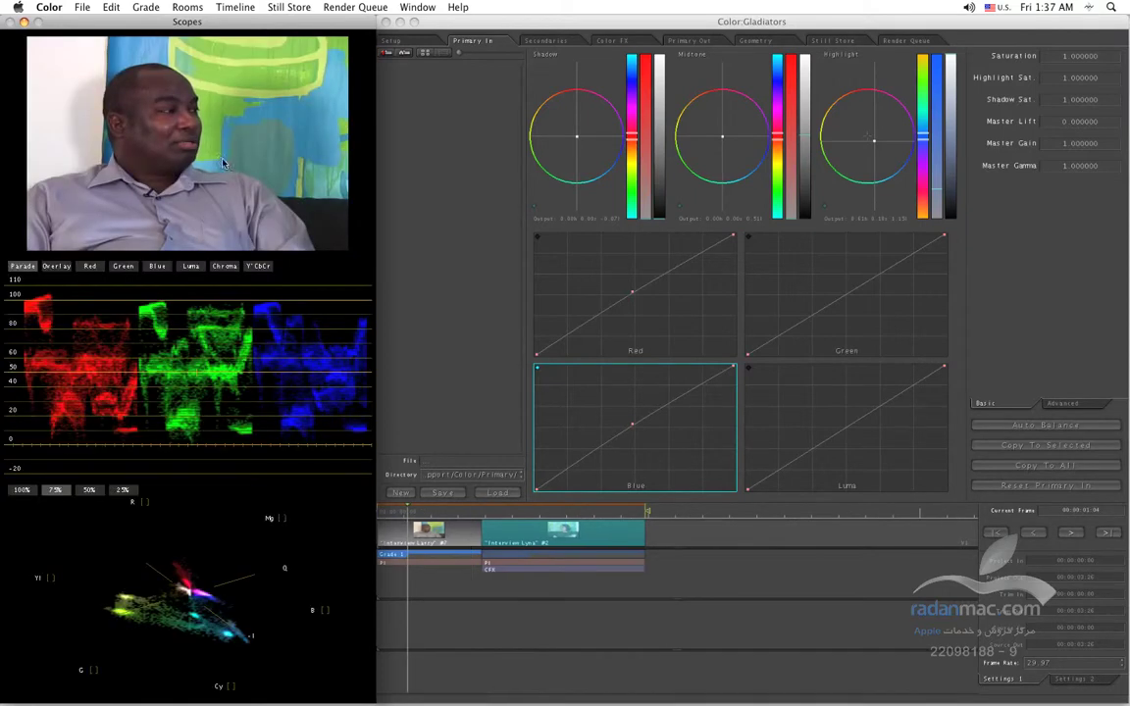
Step: Raise the first clip's midtone level slightly, and scrub from the second clip back to the first to compare them
click(807, 140)
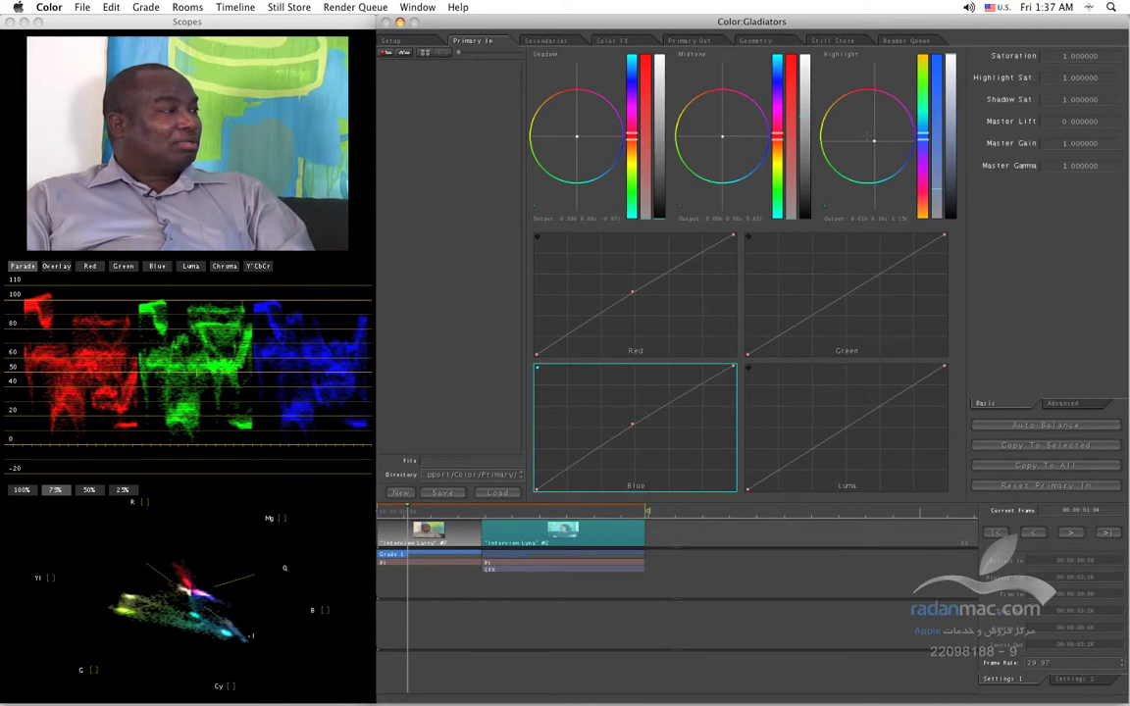
drag(508, 511, 467, 511)
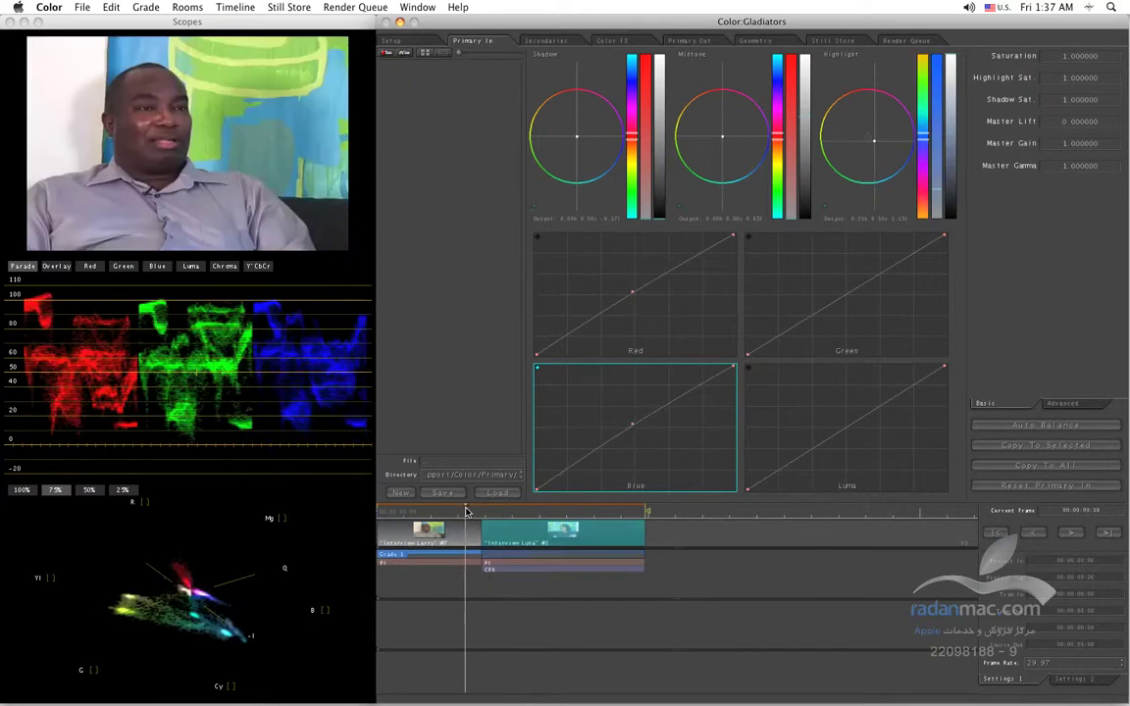
Step: Display the loaded still again with the Angle set to 0 and the Transition adjusted to about 0.50 for a vertical split
key(super+7)
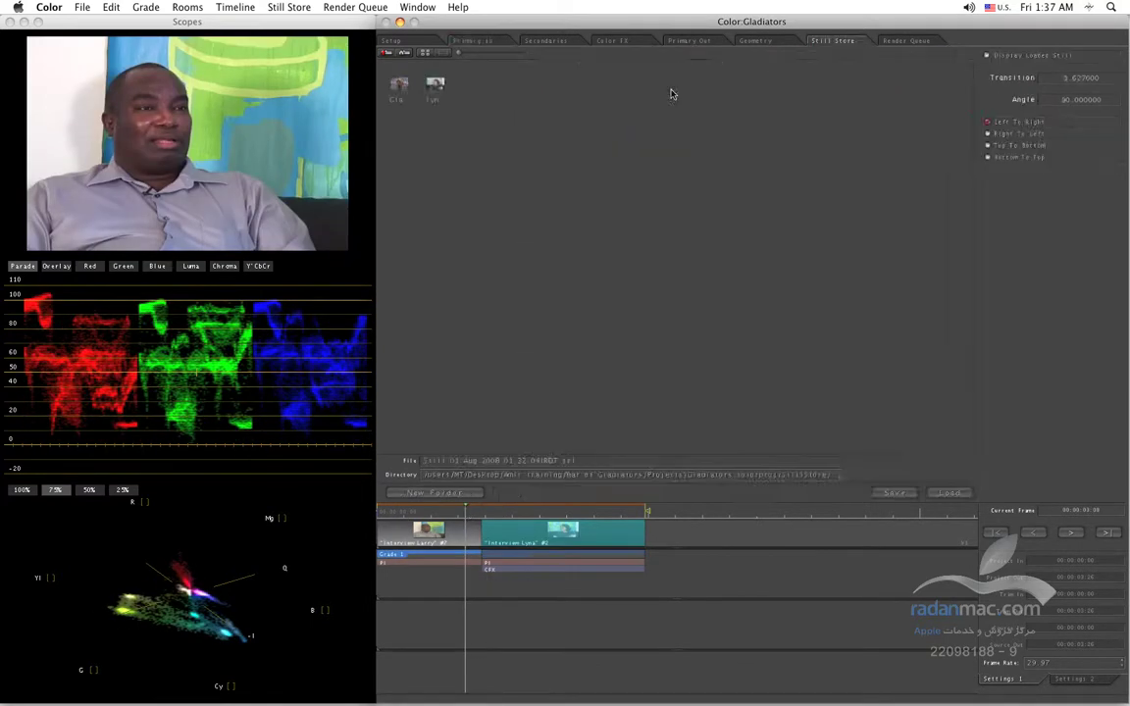
click(988, 56)
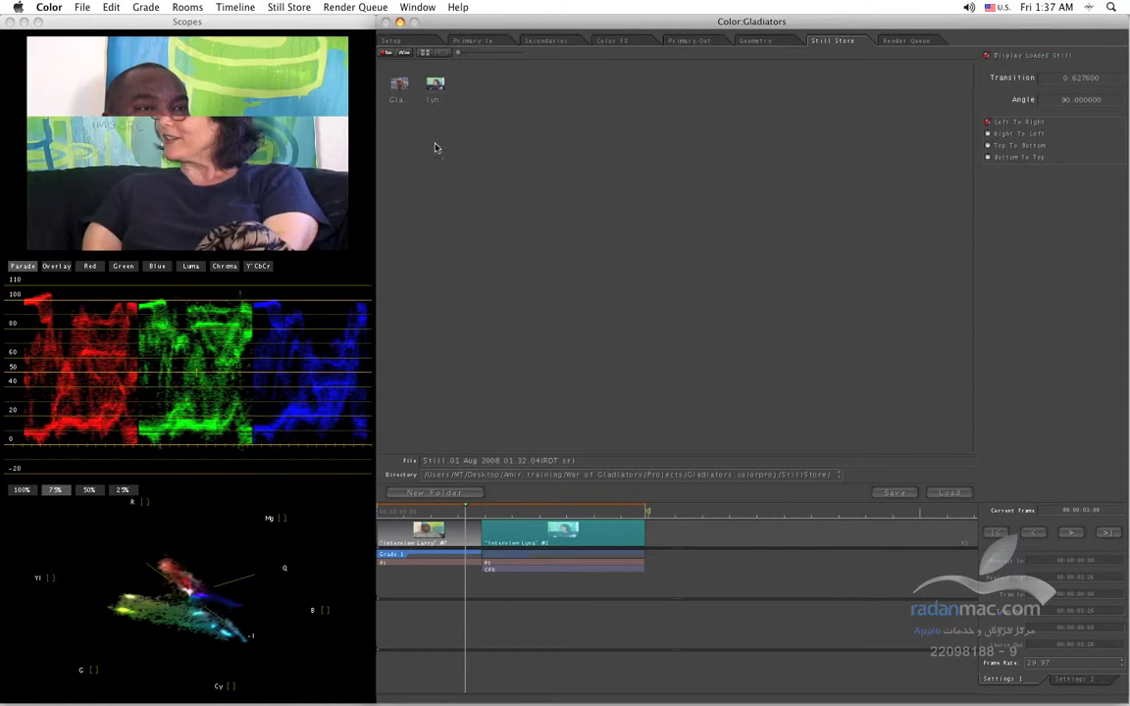
click(1098, 103)
text(0)
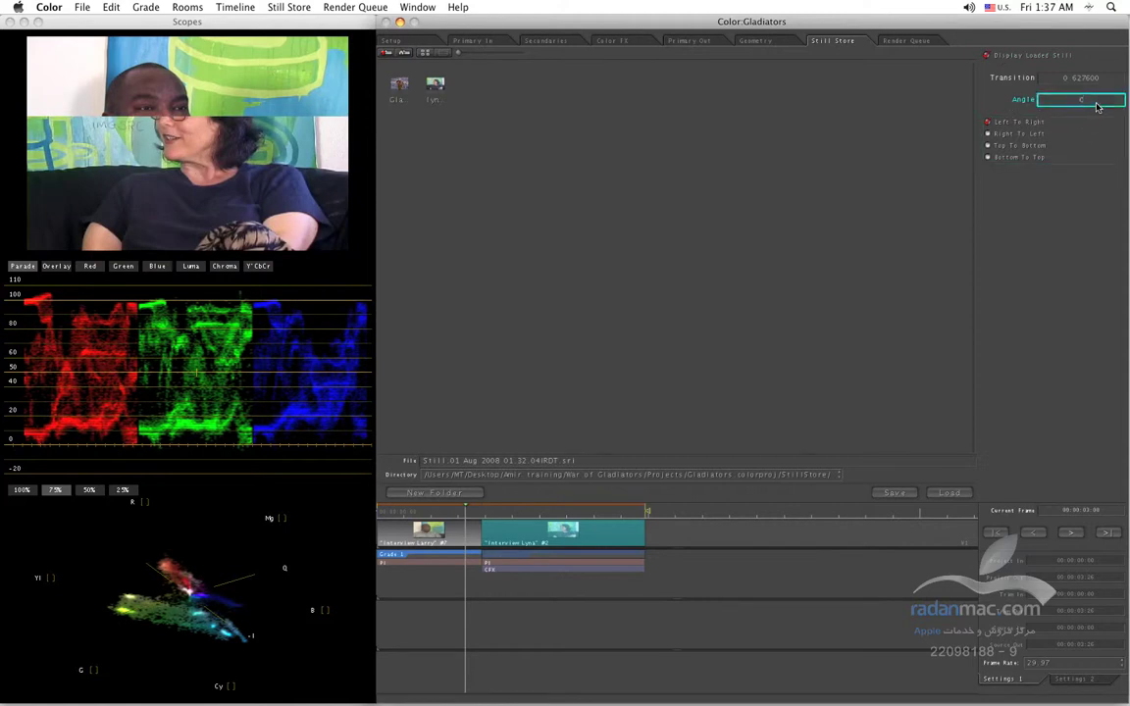
key(Return)
drag(1016, 77, 1017, 78)
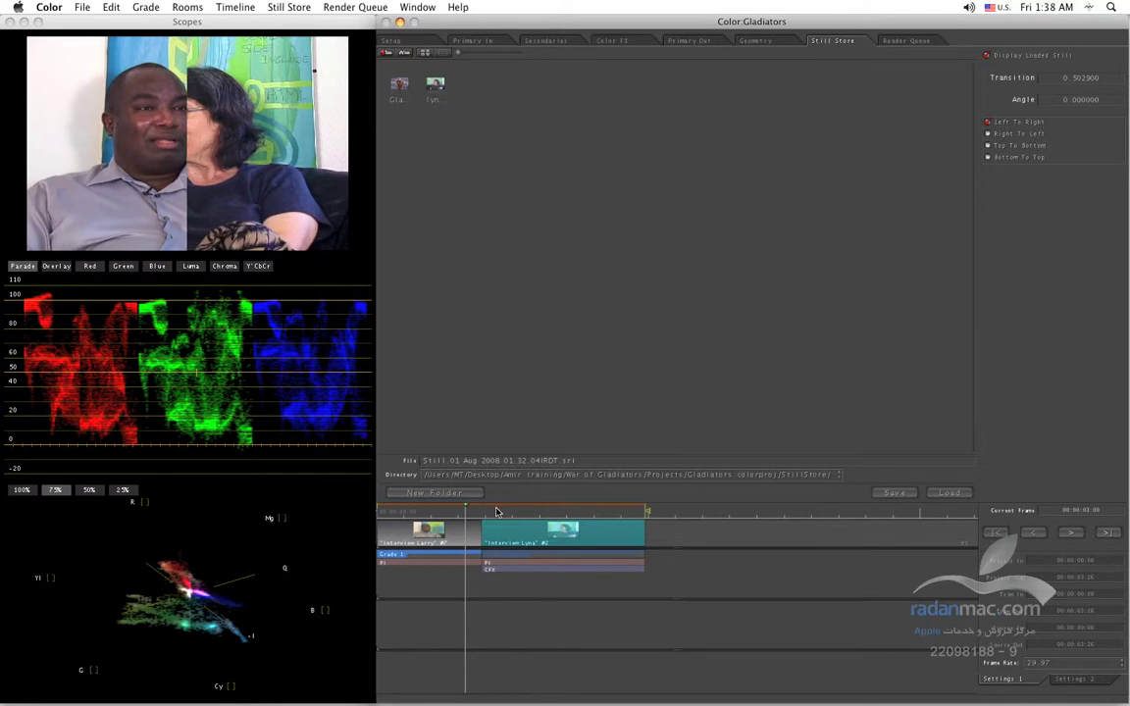
Step: Compare the second clip's Parade and vectorscope traces with the first clip's split view
click(496, 512)
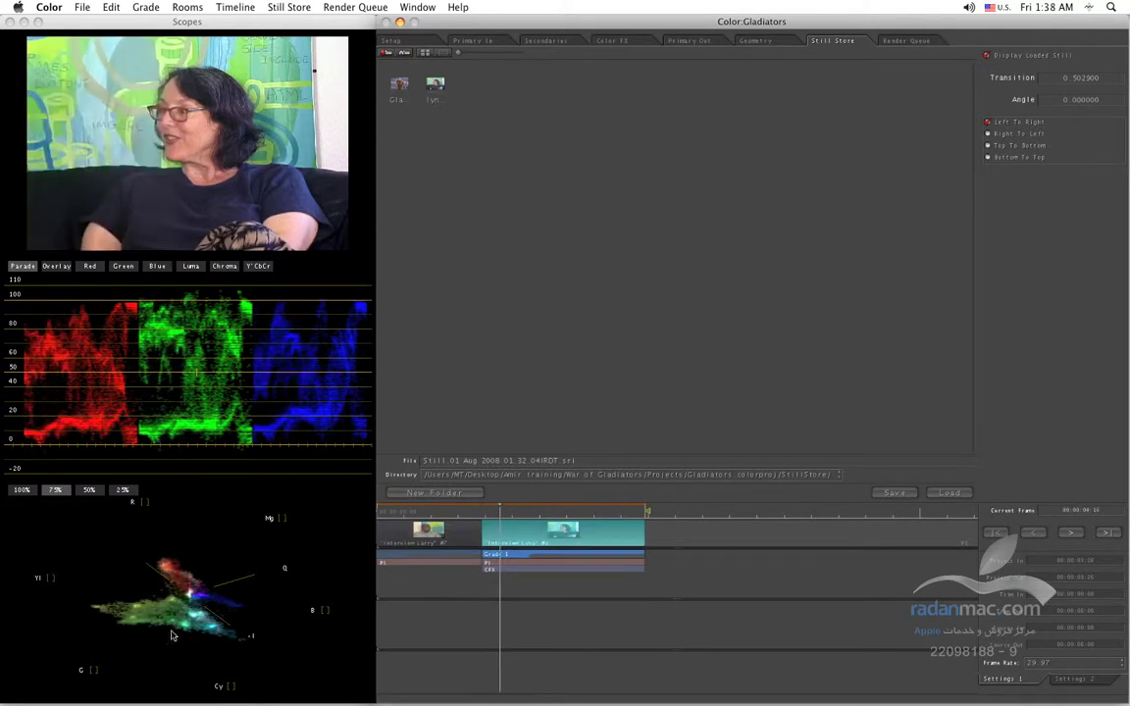
key(Left)
click(456, 516)
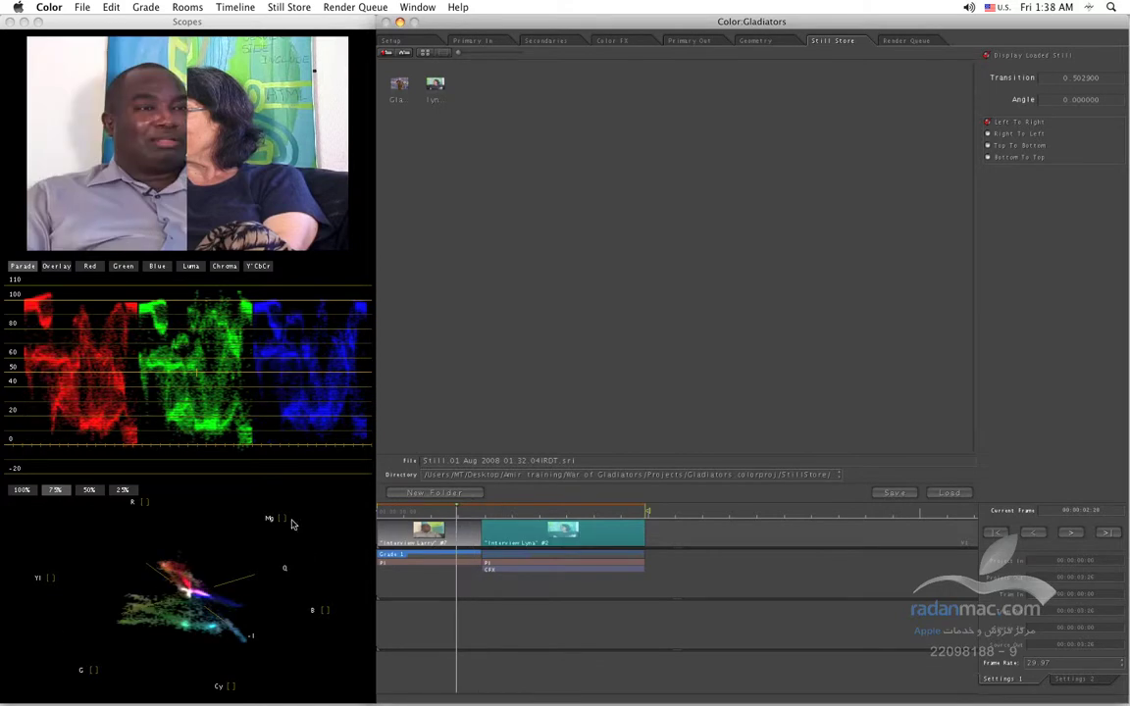
Step: Add a midpoint to the first clip's green curve, raise it slightly, and return to the still comparison settings
click(459, 40)
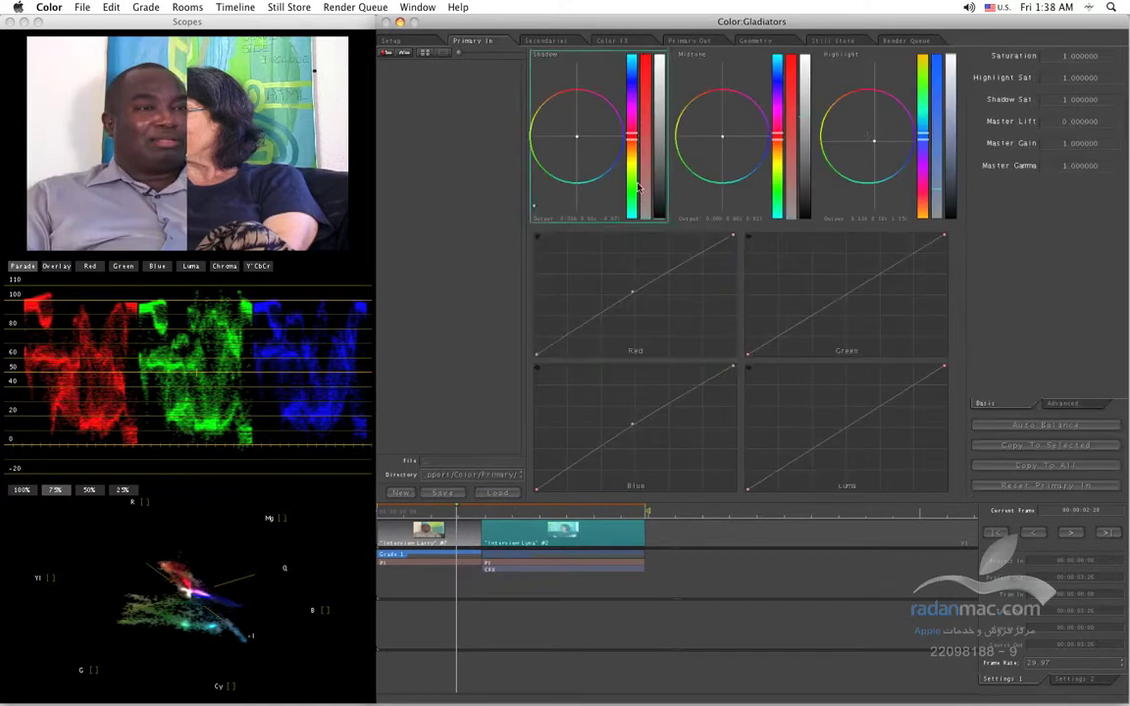
click(848, 298)
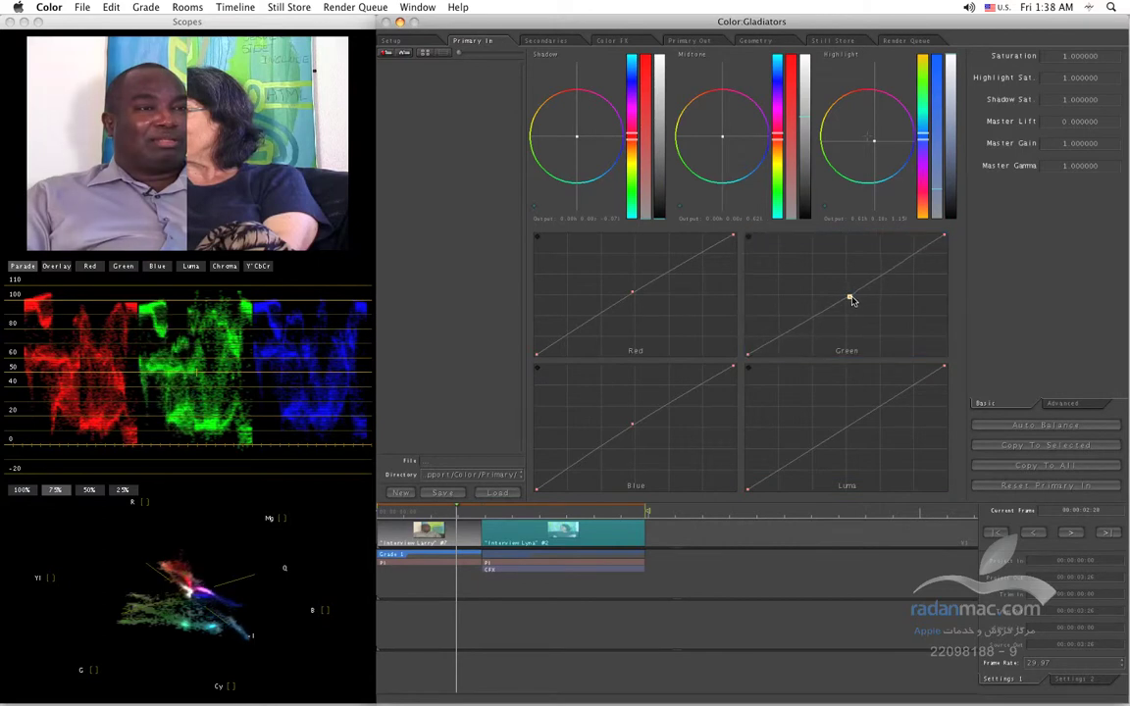
drag(849, 297, 843, 294)
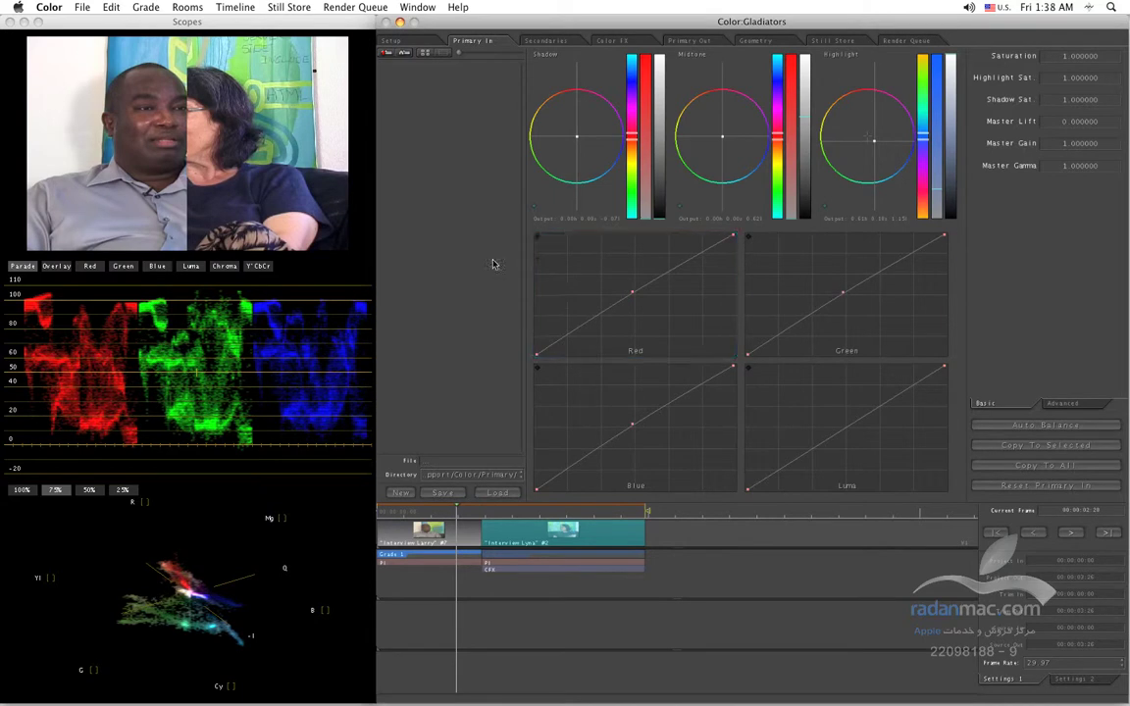
click(850, 41)
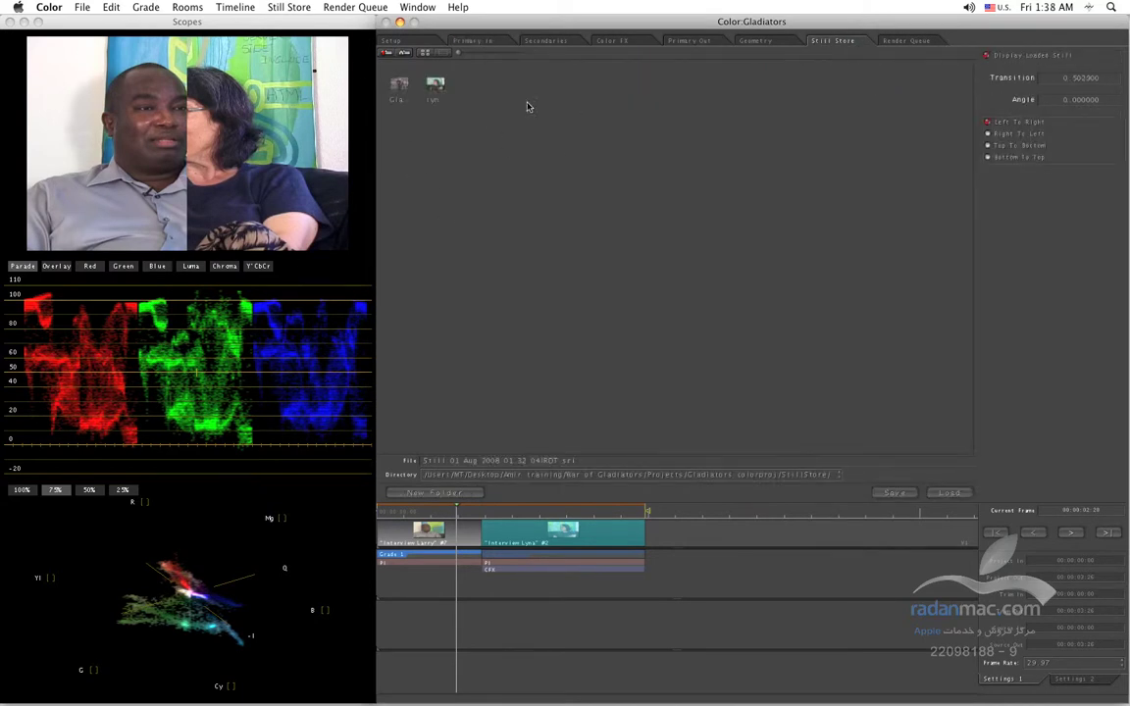